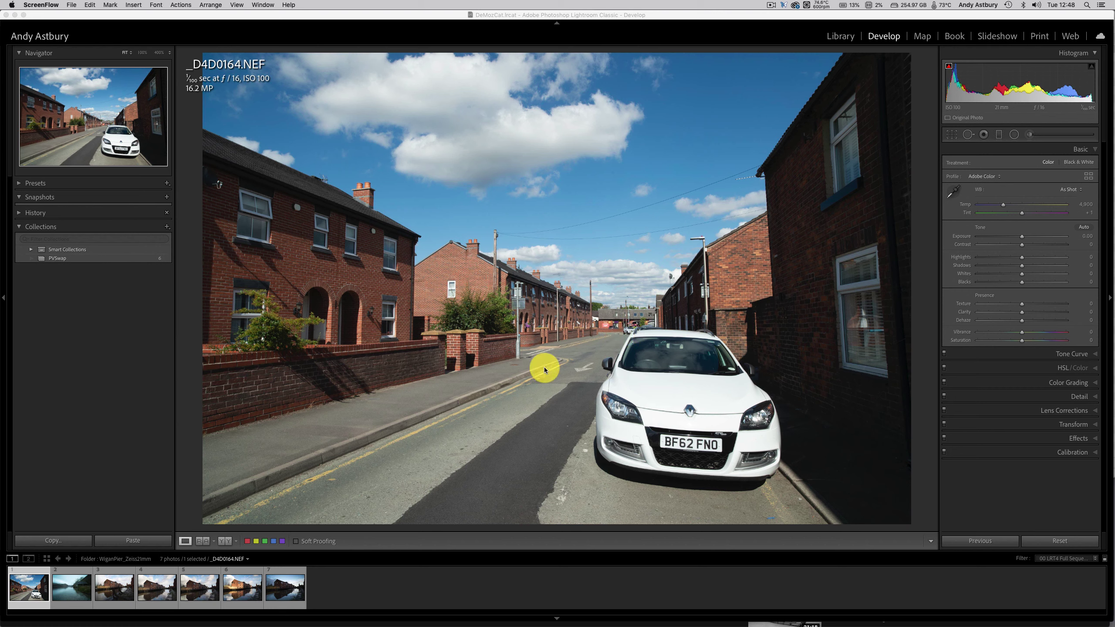
Switch to Firefox and read the YouTube video's comments about finding the Zeroed preset and using the process version swap.
mouse_move(386, 621)
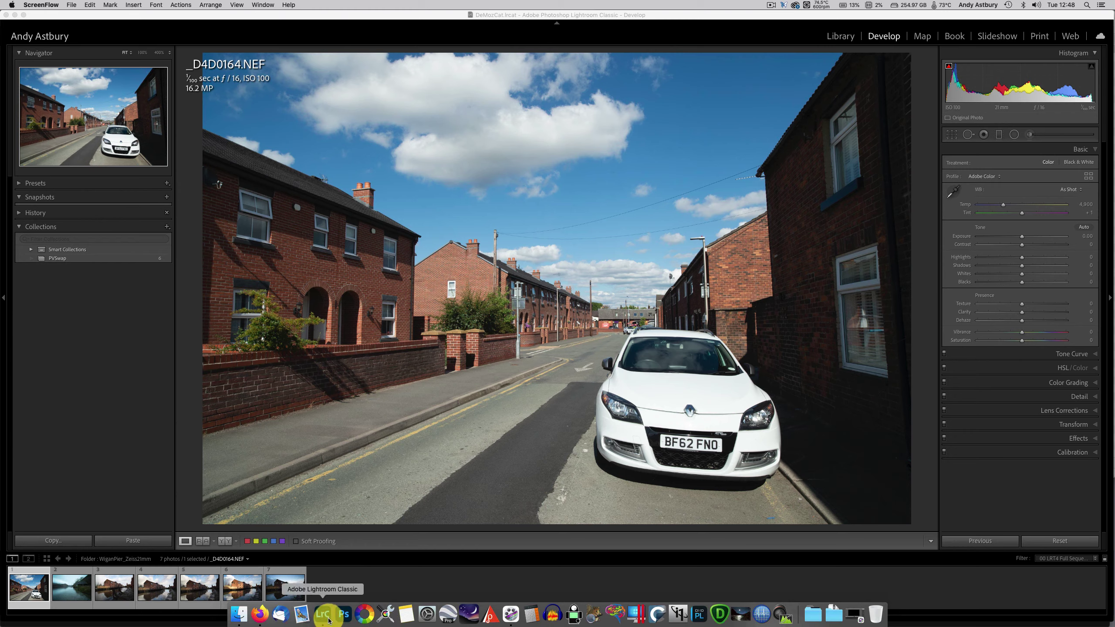
left_click(259, 618)
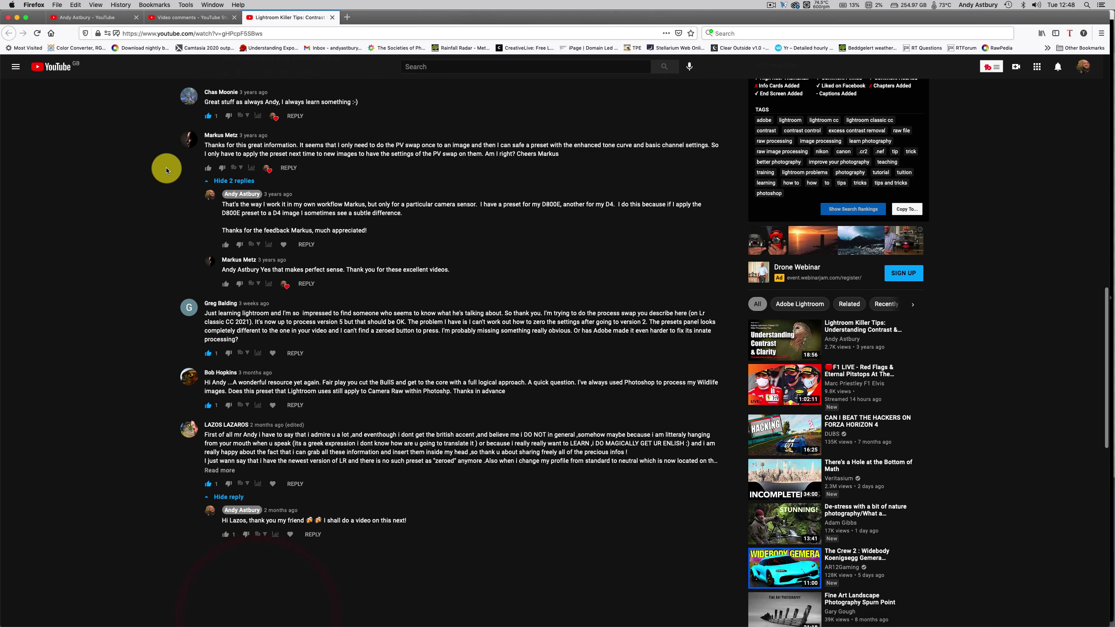
scroll(70, 214, "up", 5)
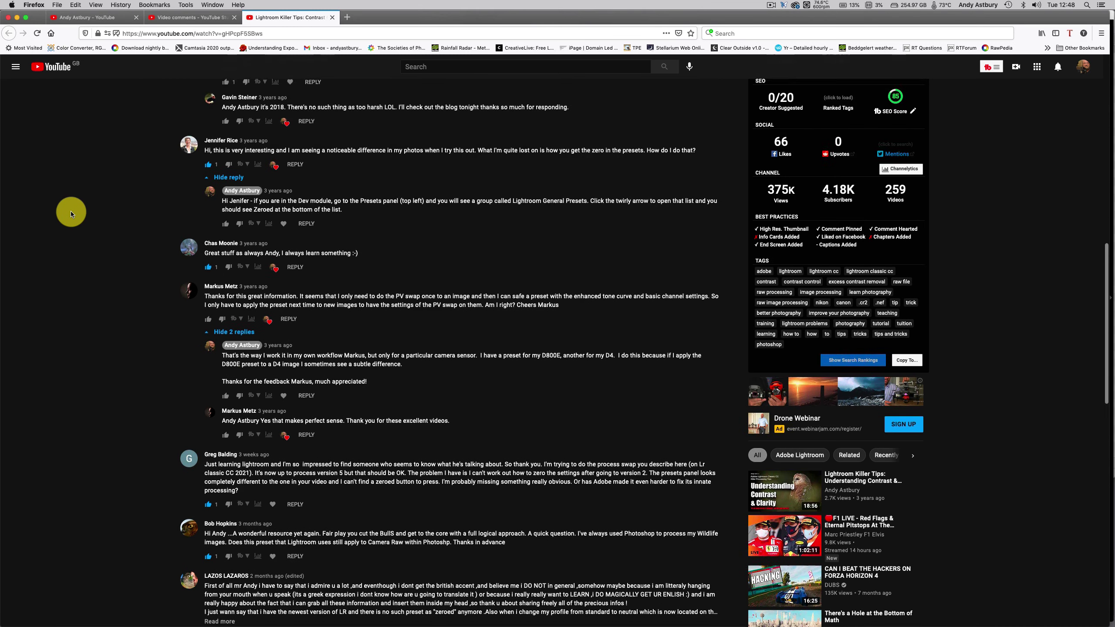
scroll(70, 214, "down", 6)
scroll(71, 214, "down", 8)
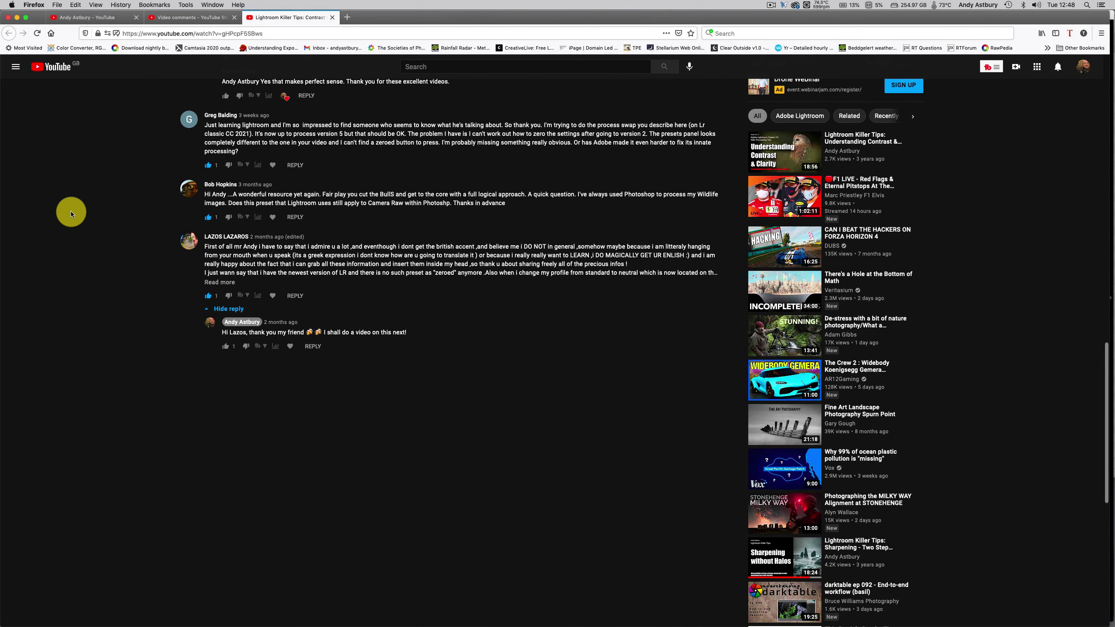
scroll(71, 214, "up", 7)
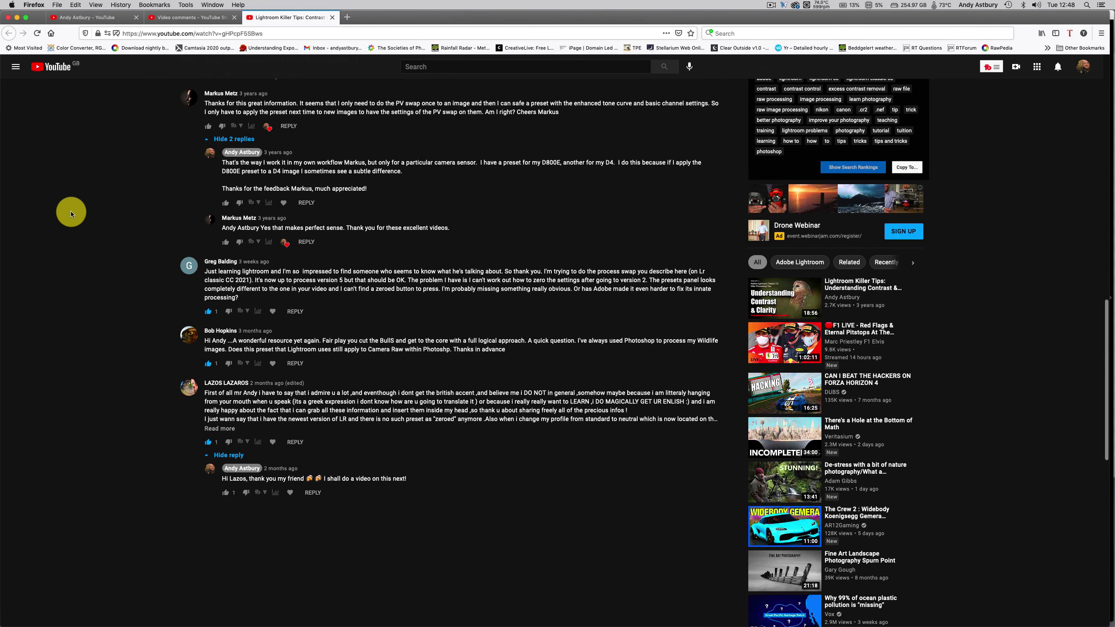
scroll(70, 214, "up", 4)
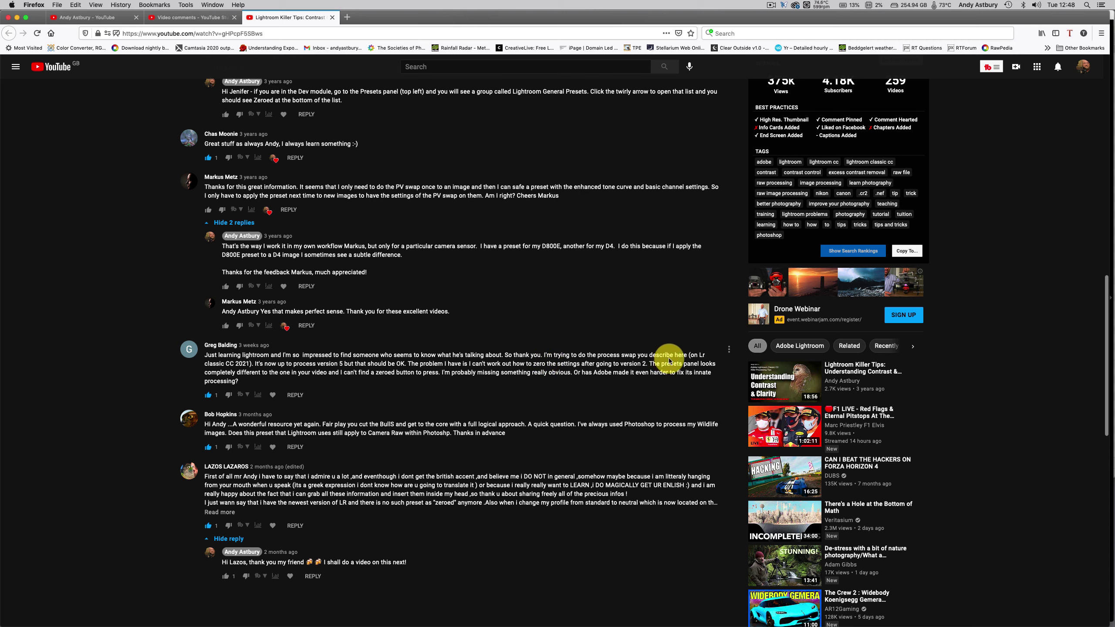
scroll(676, 363, "up", 1)
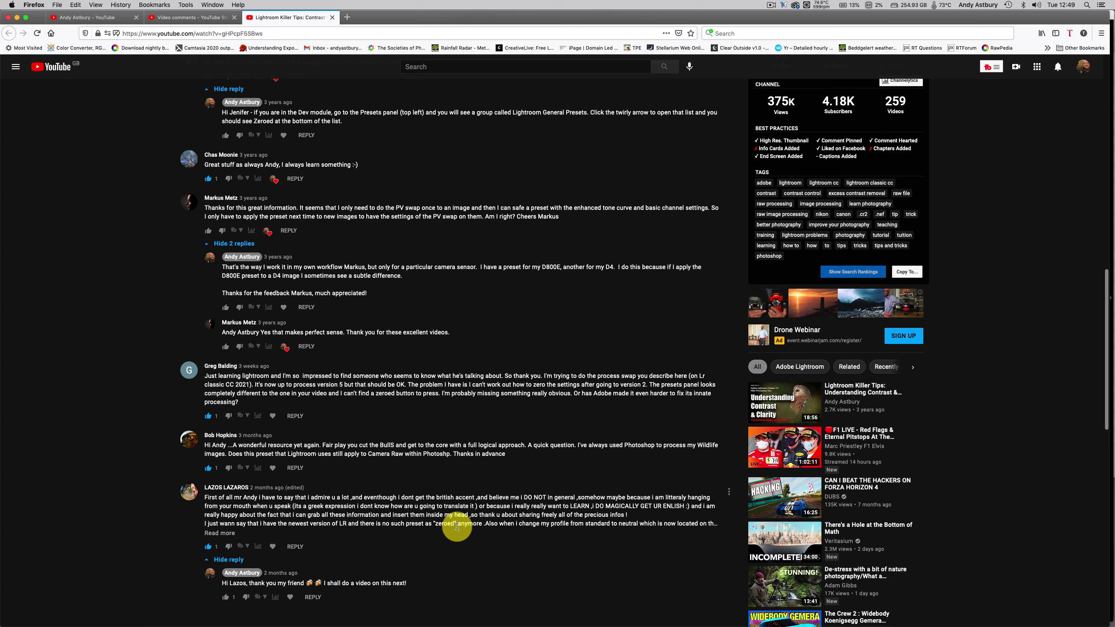
Switch back to Lightroom Classic and expand the list of develop presets.
mouse_move(471, 617)
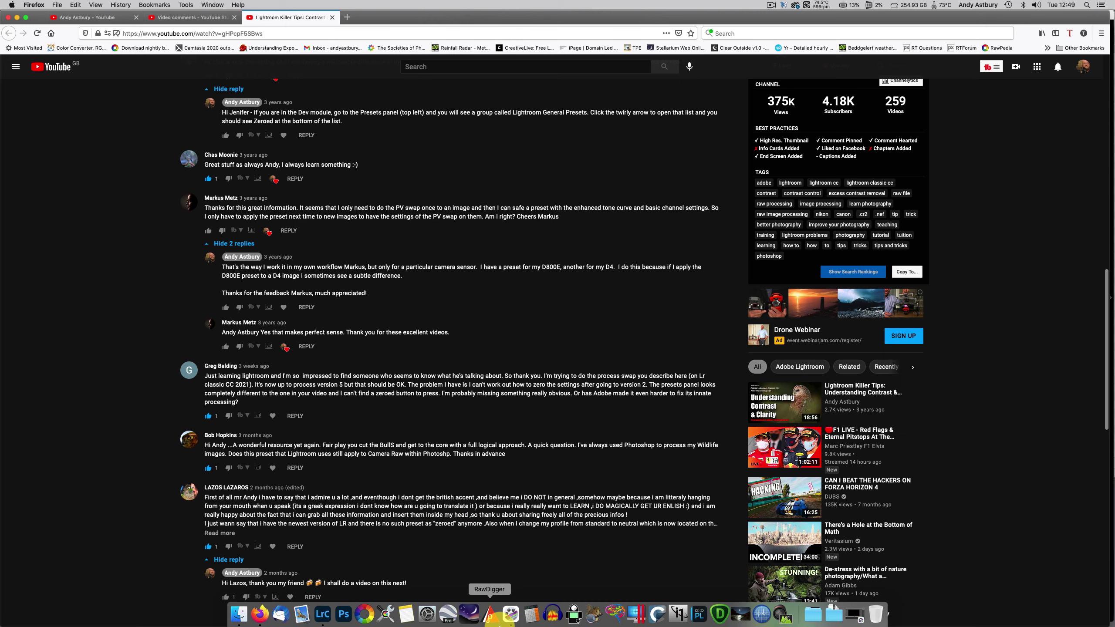
left_click(322, 616)
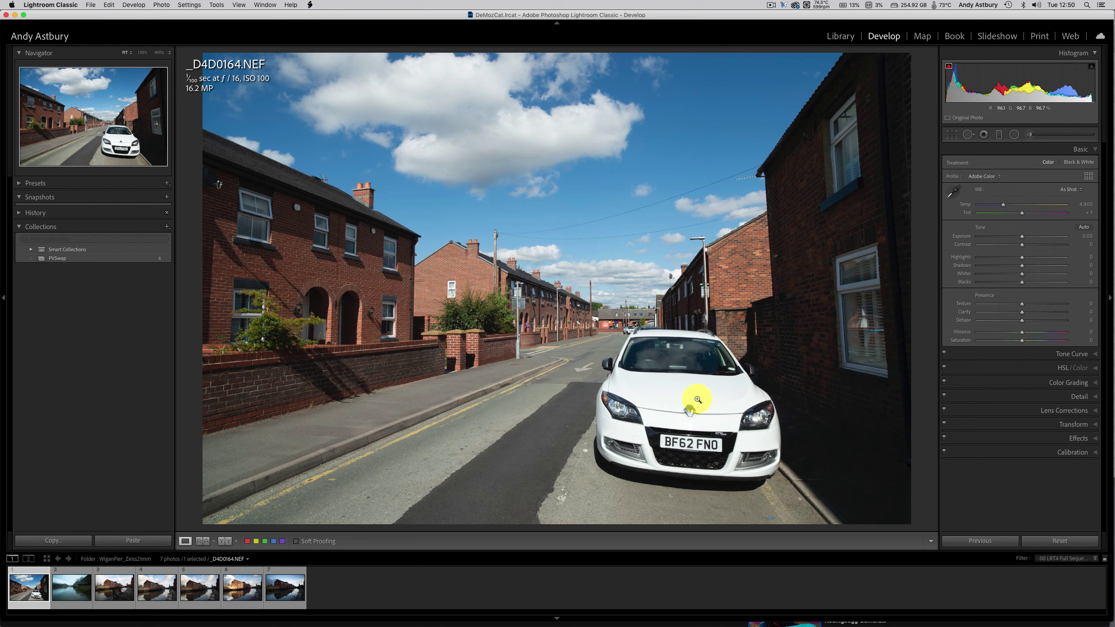
left_click(23, 182)
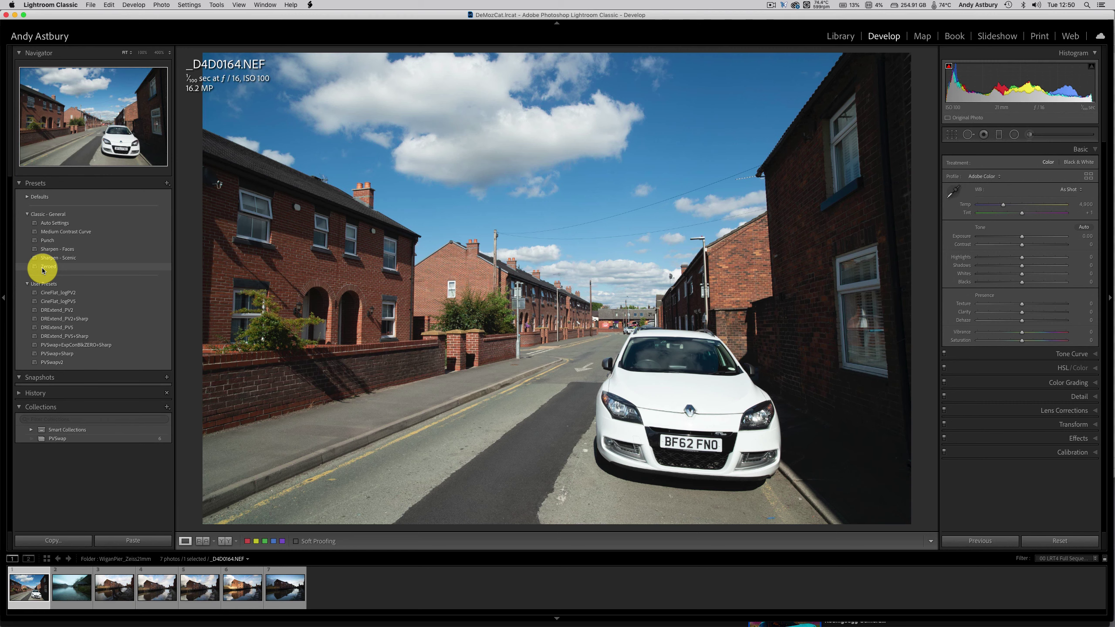
Review the preset groups in Manage Presets, save with Classic - General left enabled, and check that group's contents in the preset list.
left_click(166, 186)
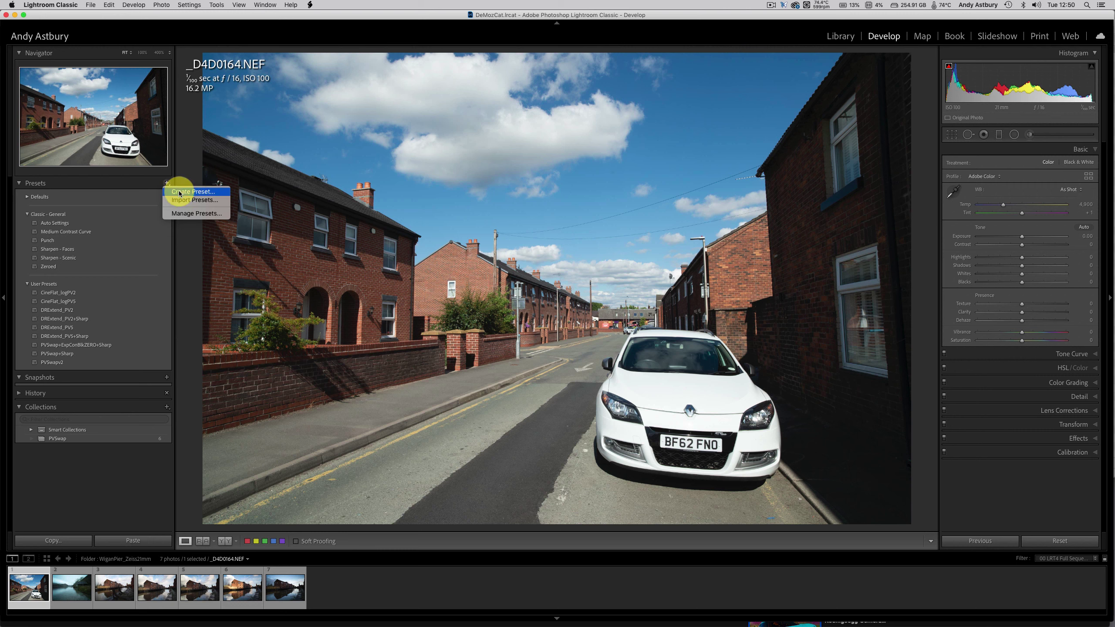
left_click(175, 215)
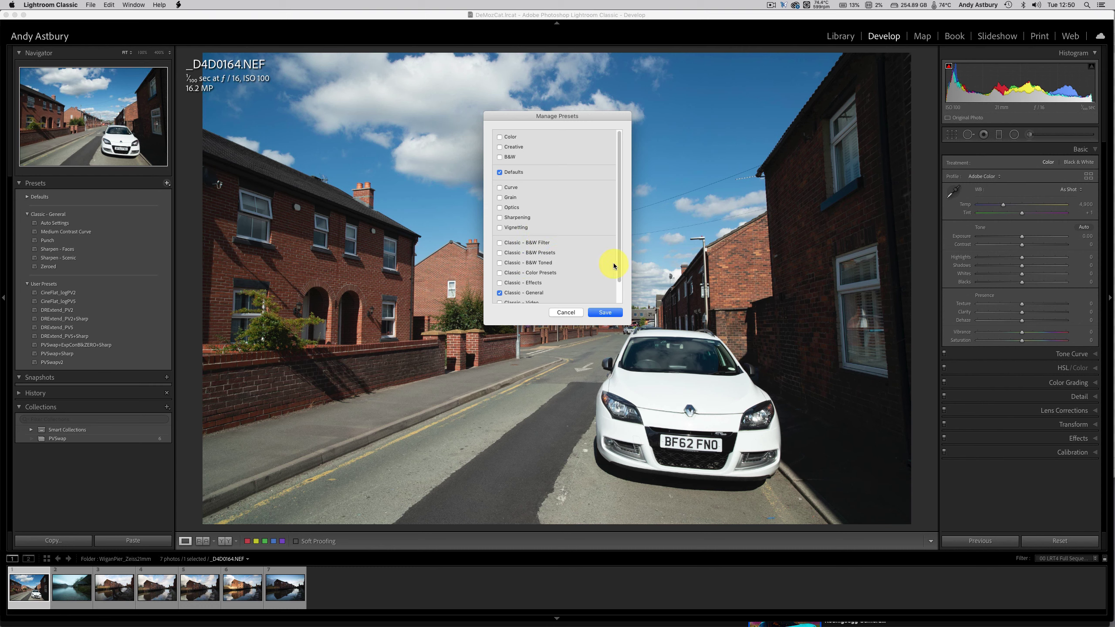
left_click_drag(619, 261, 619, 286)
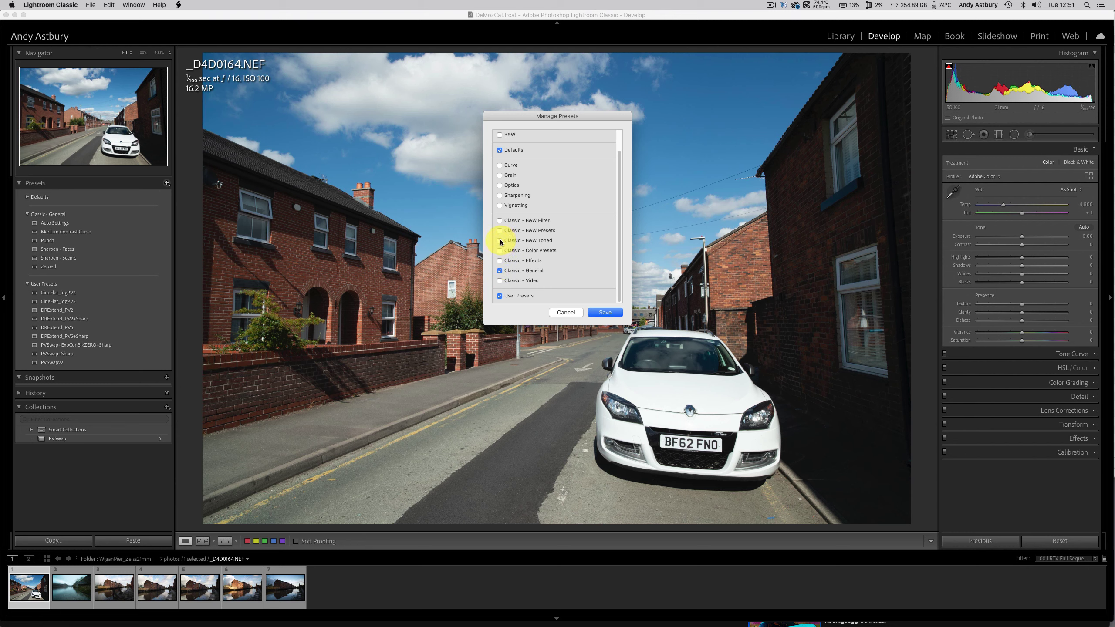
left_click(608, 315)
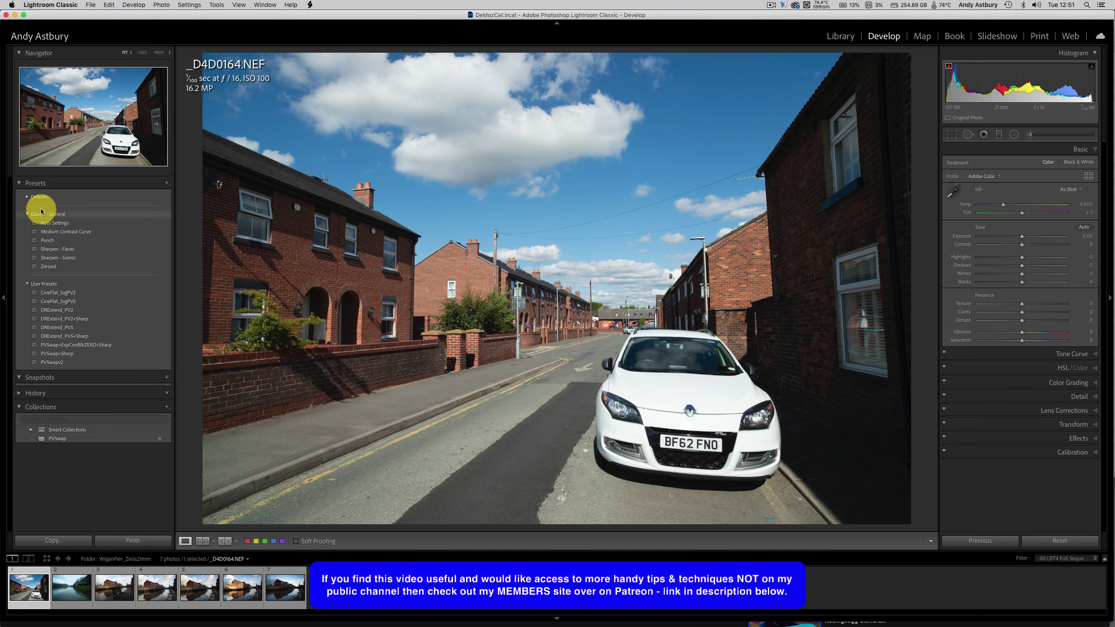
left_click(27, 214)
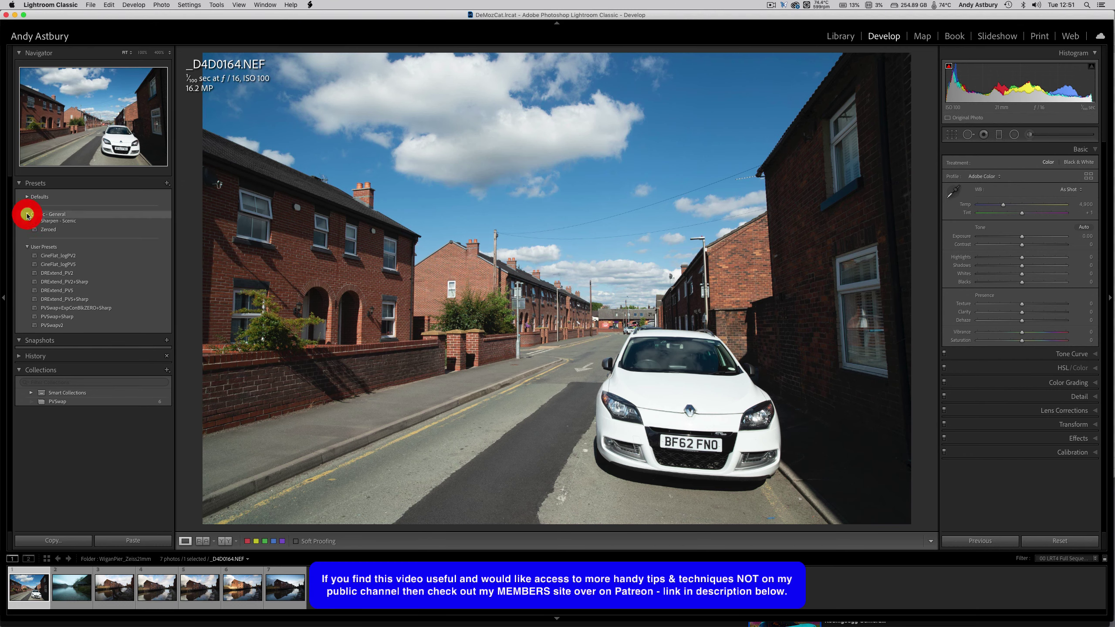
left_click(27, 215)
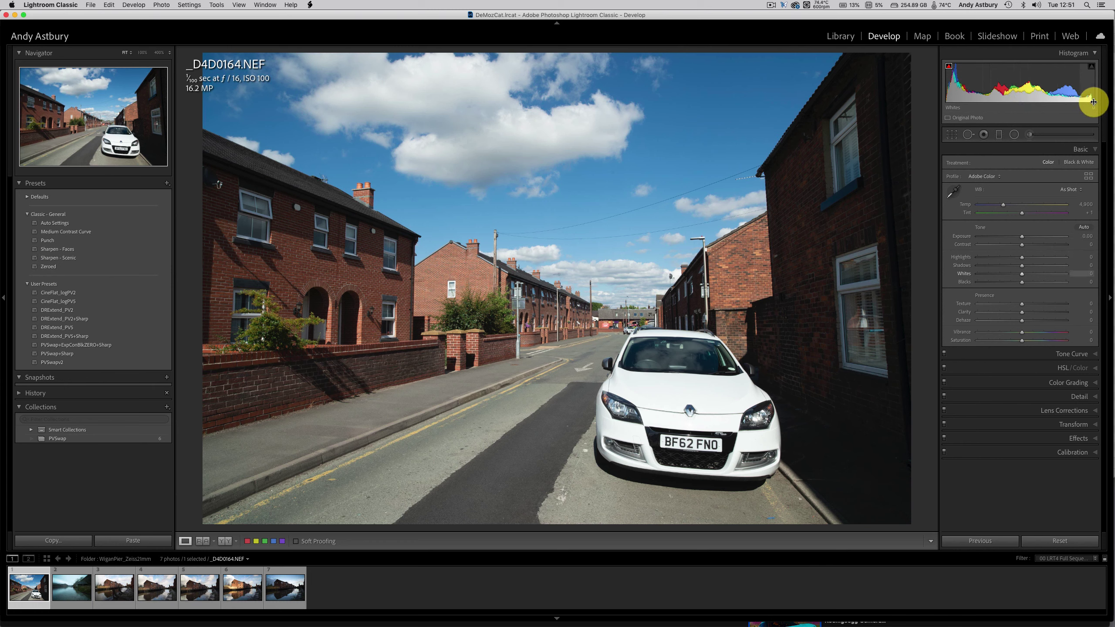
Show the highlight clipping warning and zoom in on the front of the white car to examine its clipped highlights.
left_click(1091, 68)
left_click(1092, 68)
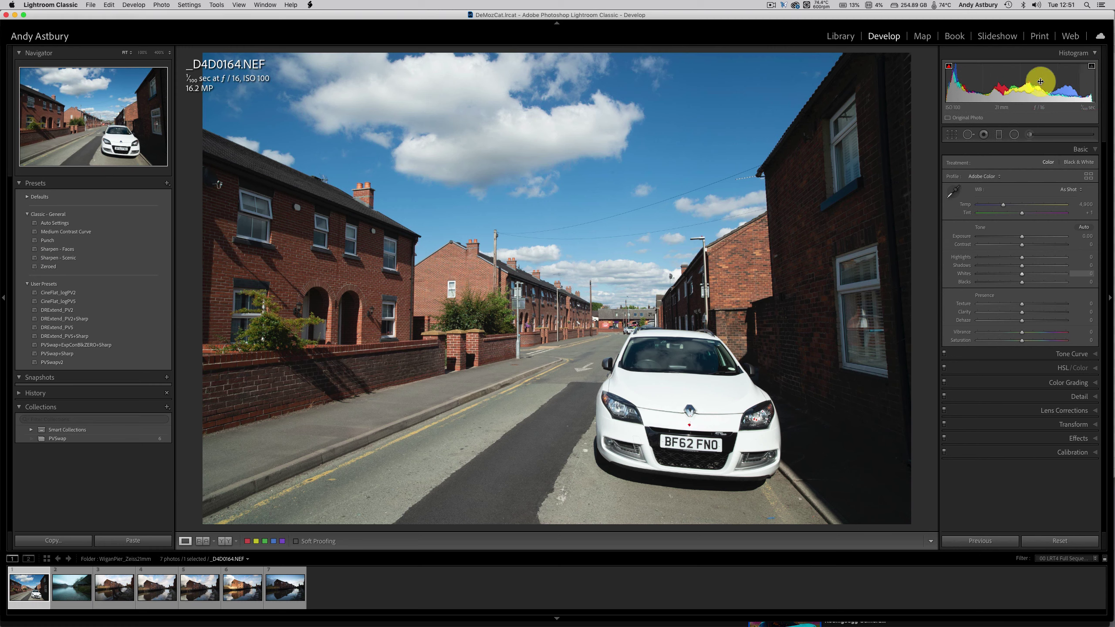
left_click(686, 431)
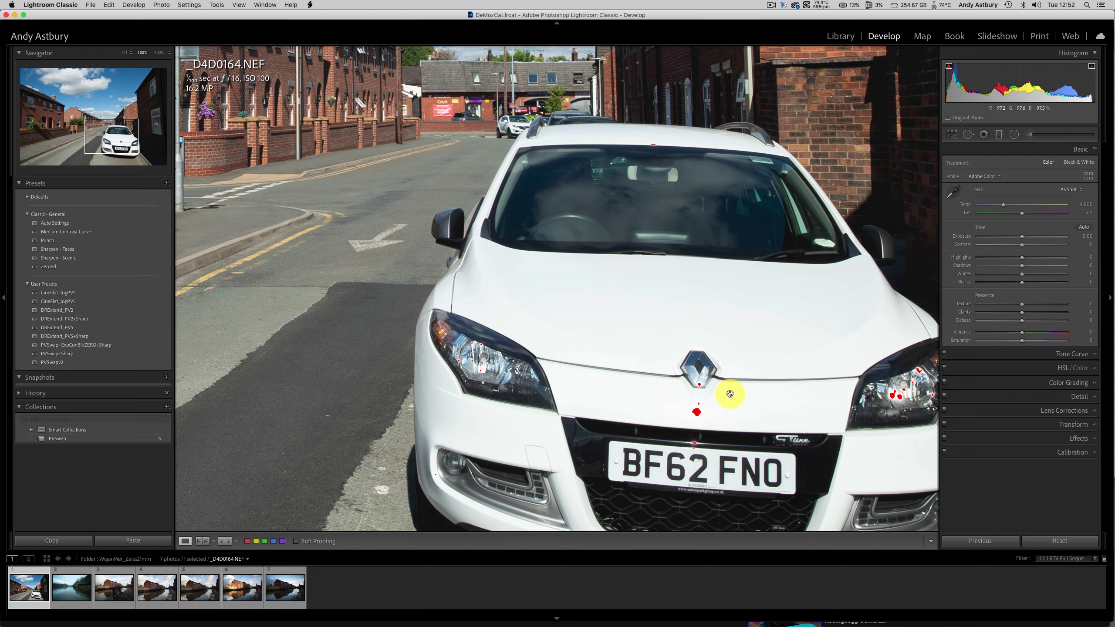
left_click(1091, 68)
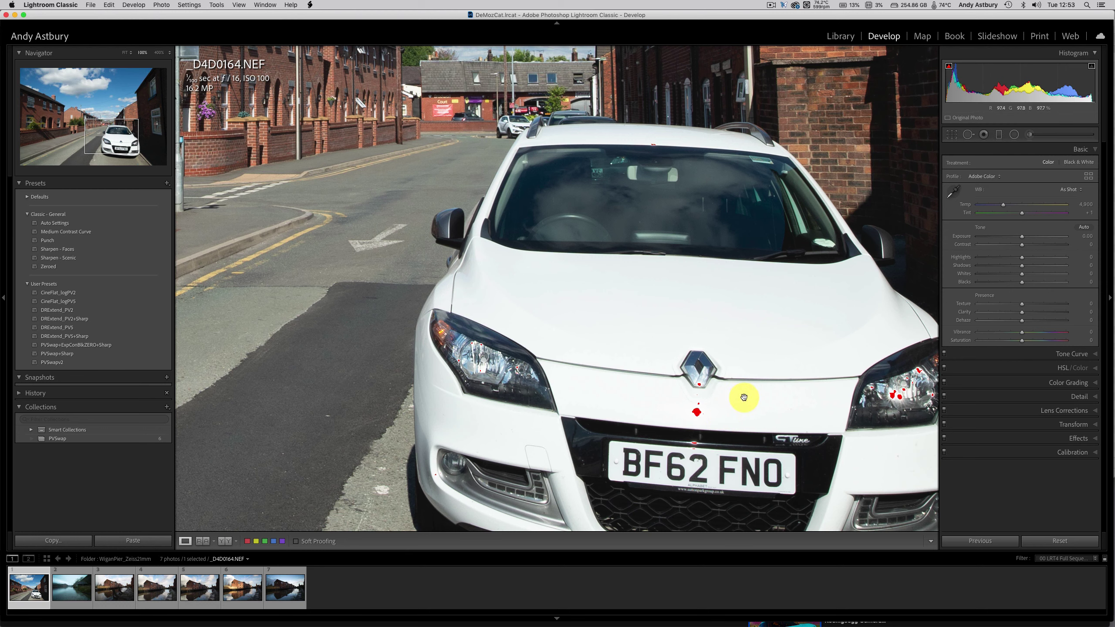
left_click(1092, 68)
left_click(1092, 69)
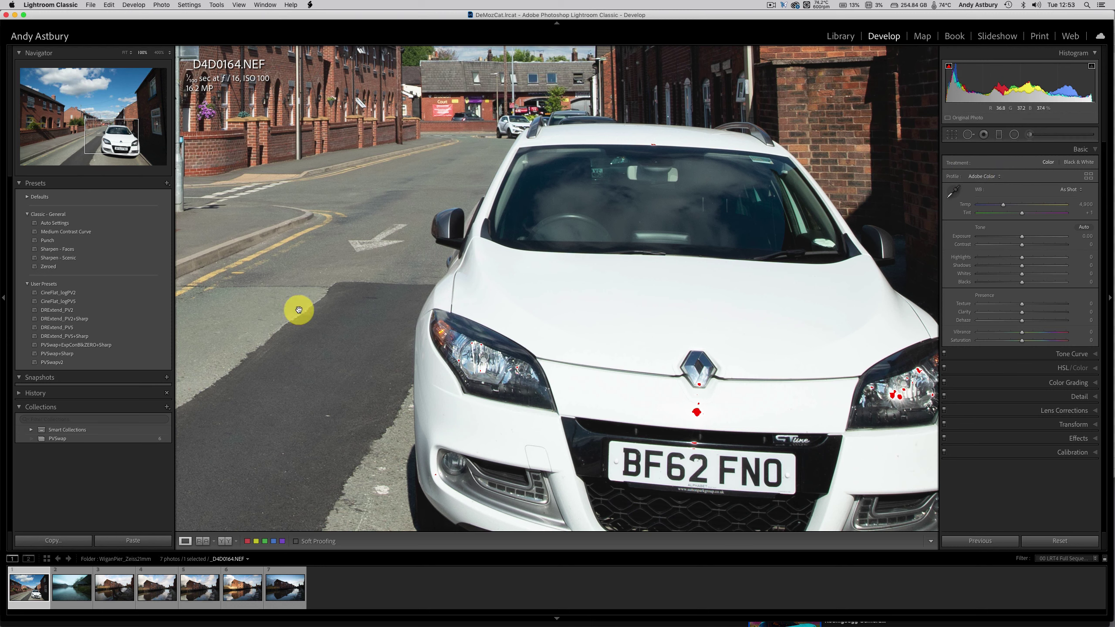
Try the Zeroed preset from Classic - General on the photo, and return the photo to its Import state in the history.
left_click(46, 267)
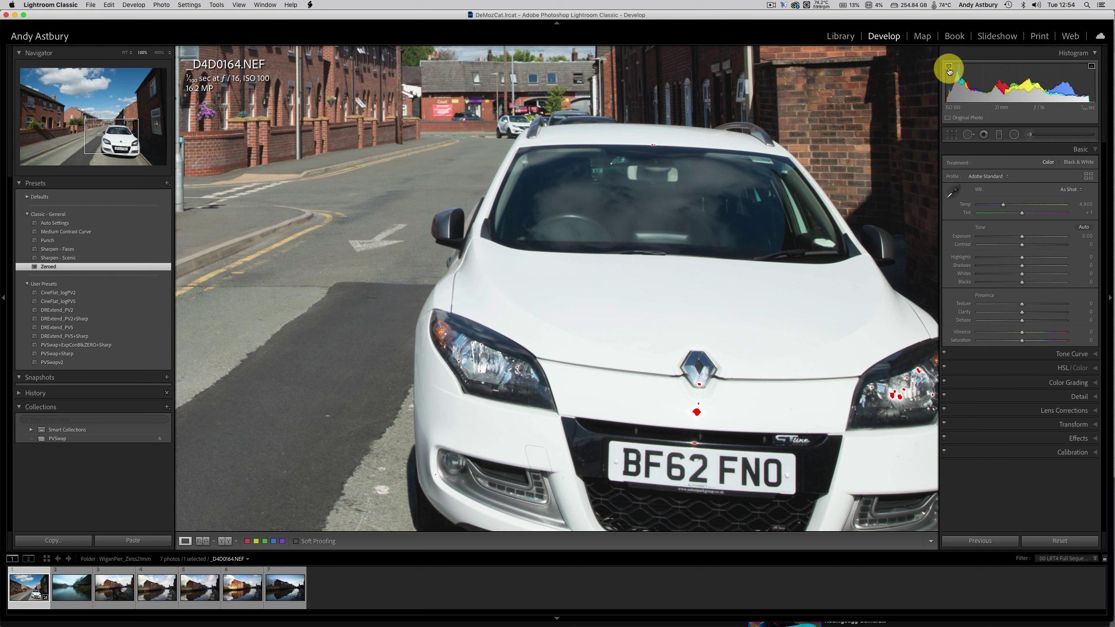
left_click(20, 394)
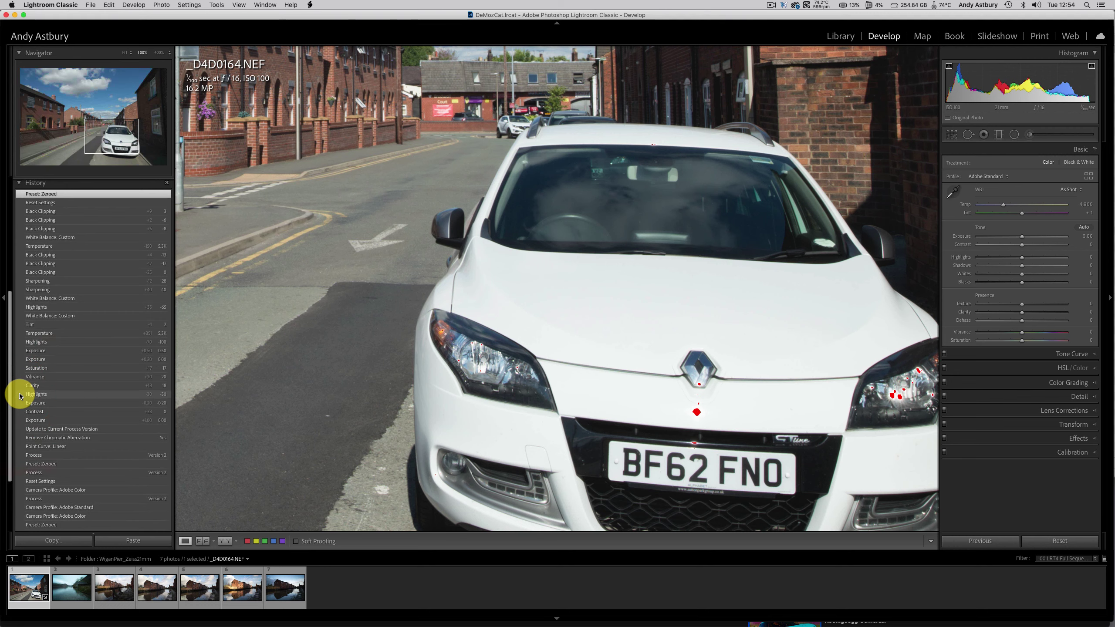
scroll(80, 463, "down", 5)
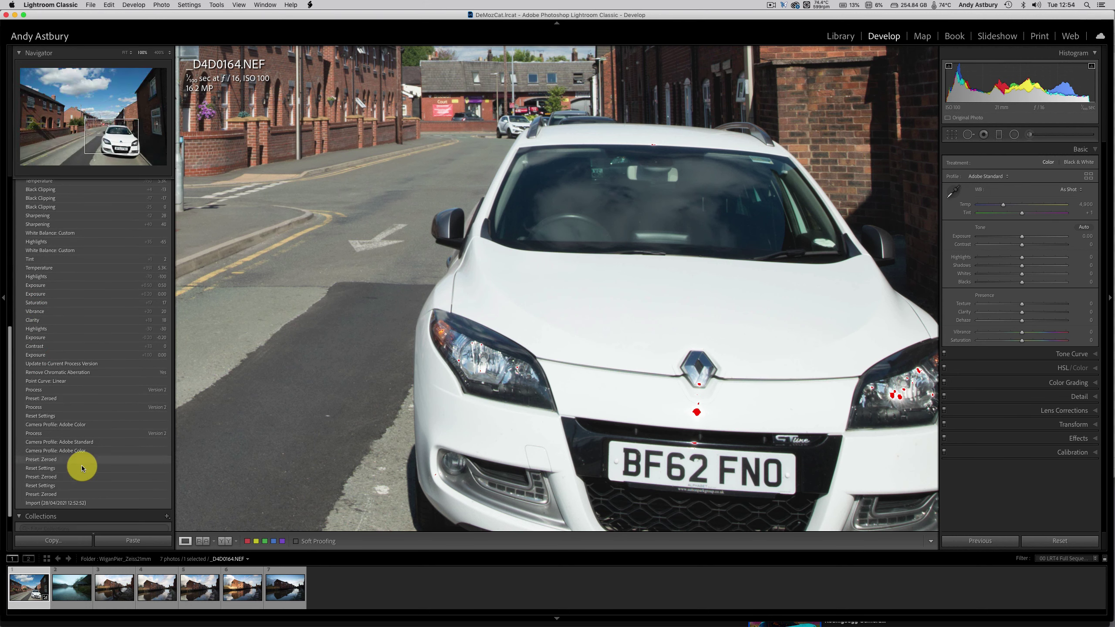
left_click(75, 479)
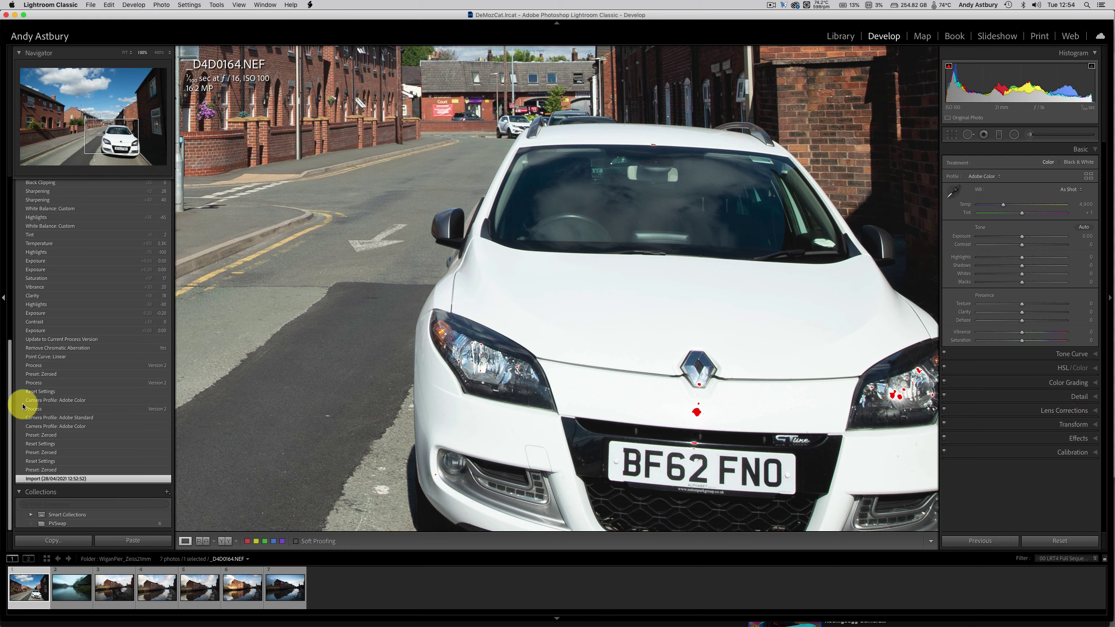
left_click_drag(12, 405, 13, 237)
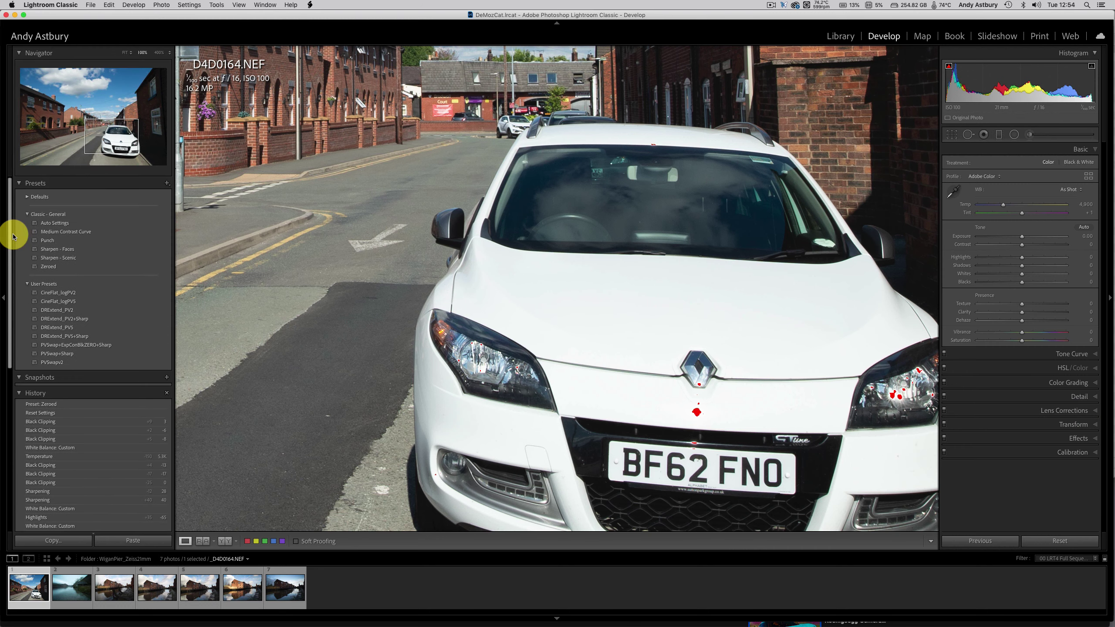
left_click(171, 182)
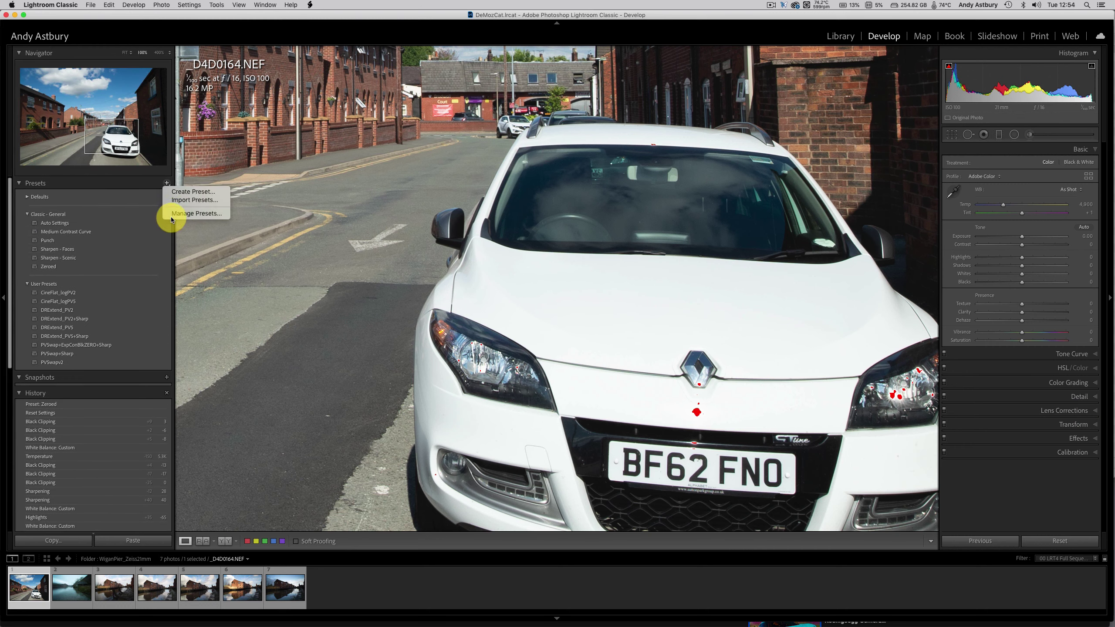
left_click(126, 187)
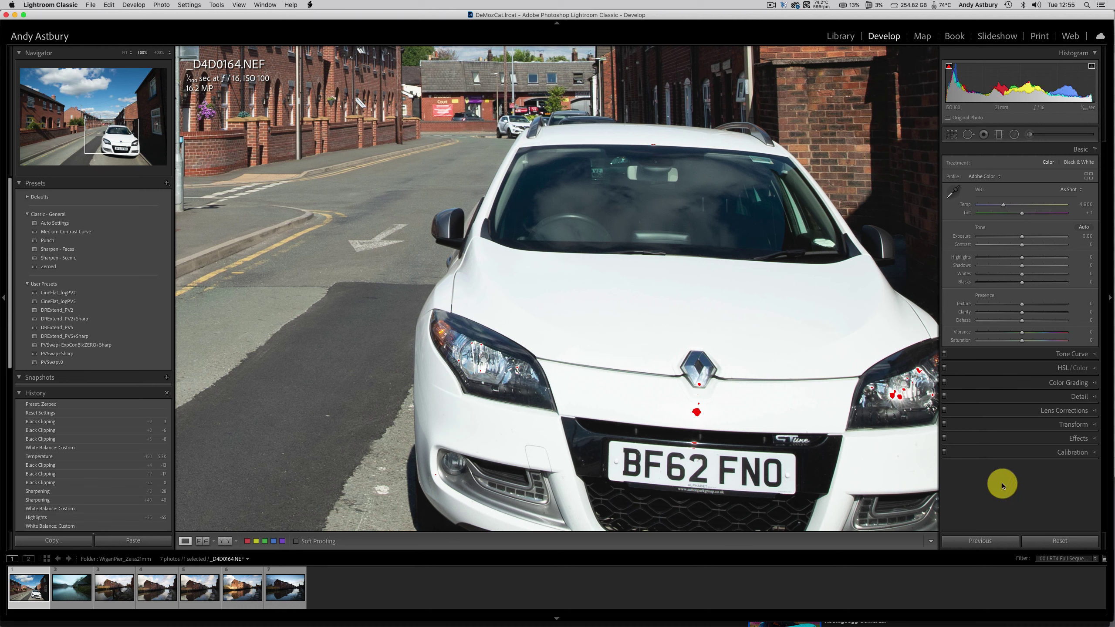
Set the photo's calibration process to Version 2.
left_click(1072, 452)
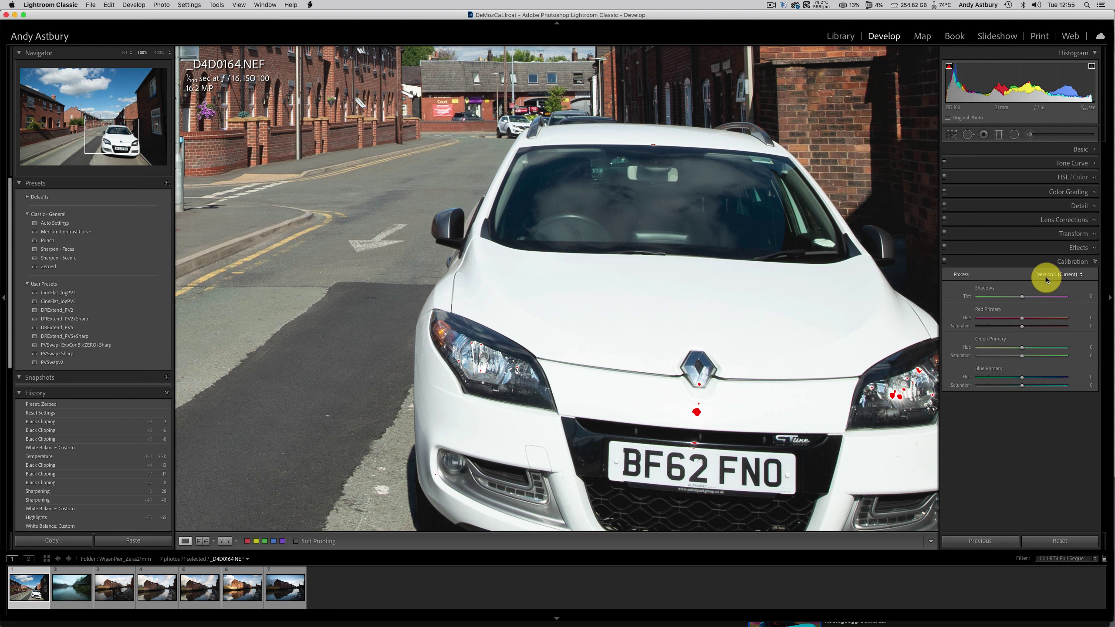
left_click(1079, 274)
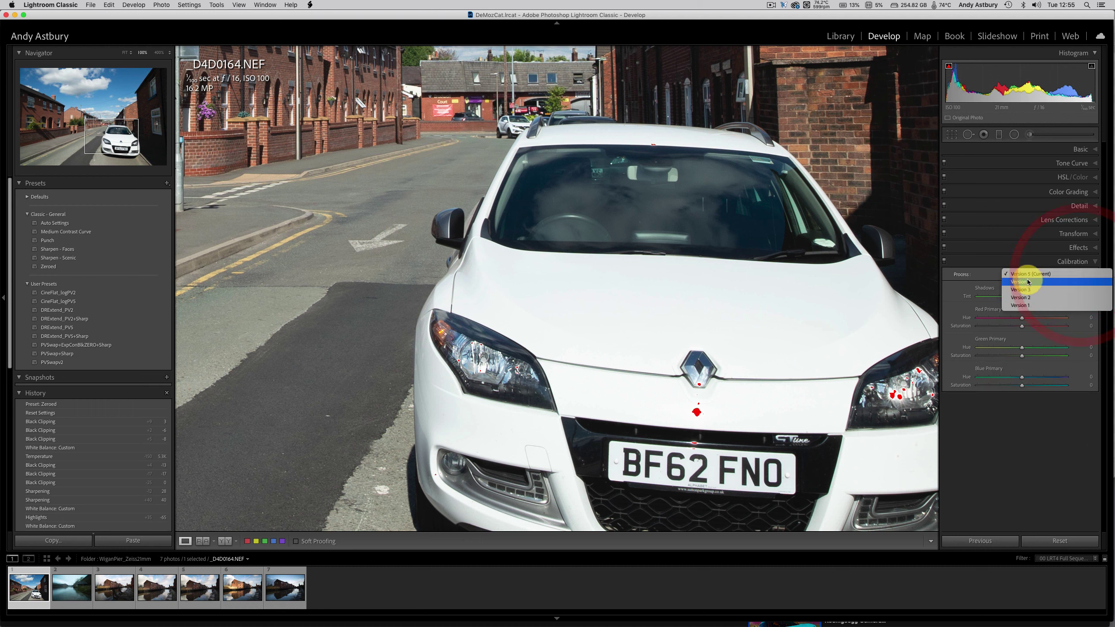
left_click(1024, 298)
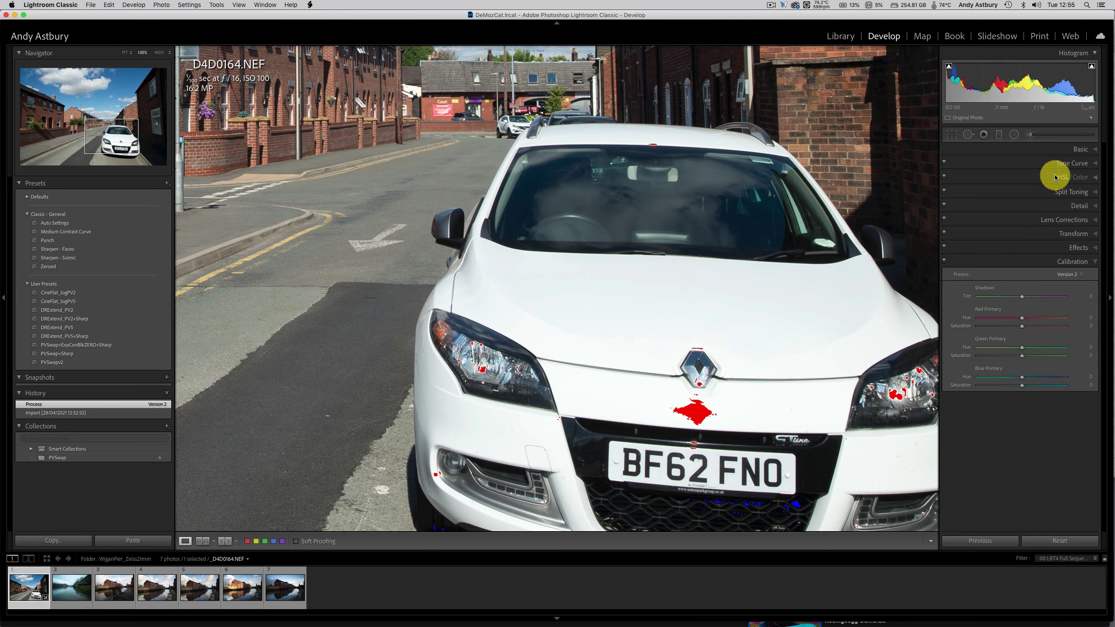
In the Basic adjustments, set Blacks to 0 and lower Brightness to +7.
left_click(1080, 150)
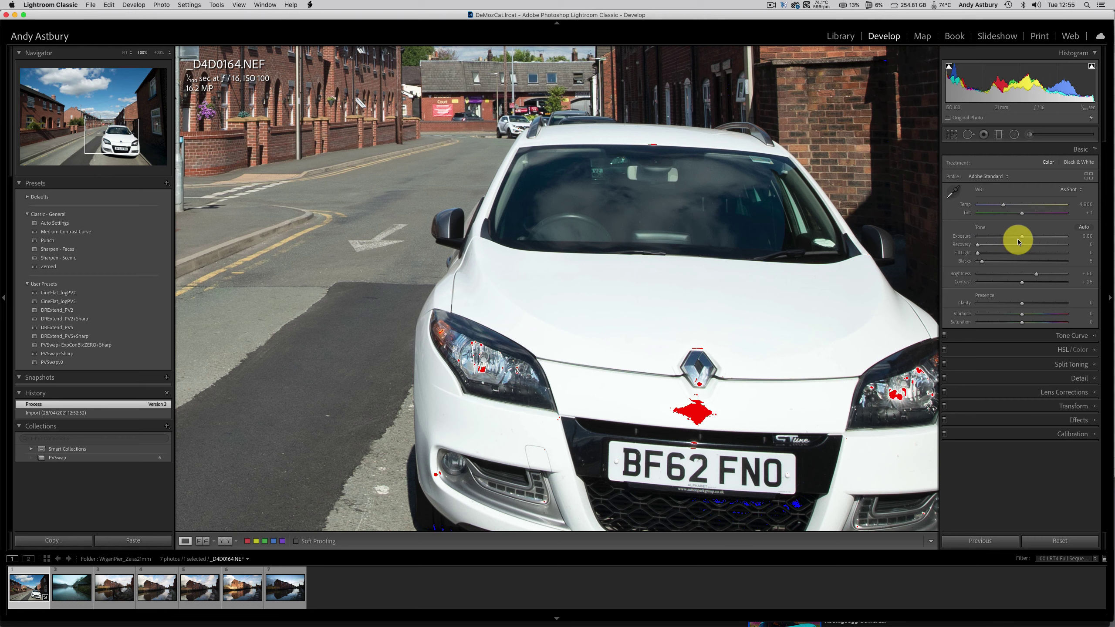
left_click(972, 261)
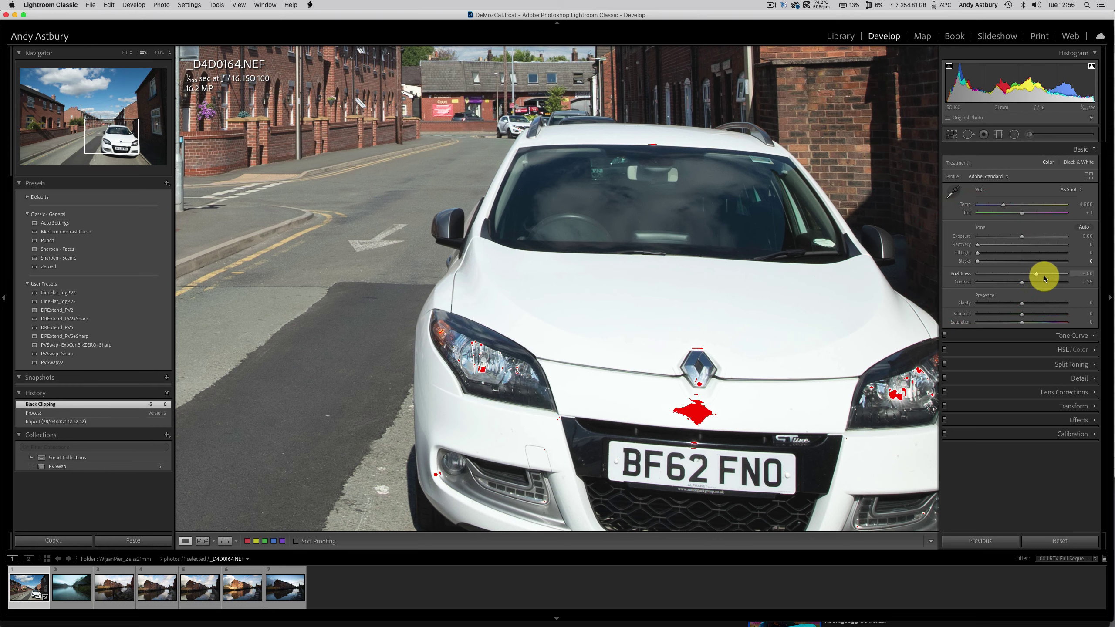
left_click_drag(1035, 275, 1021, 275)
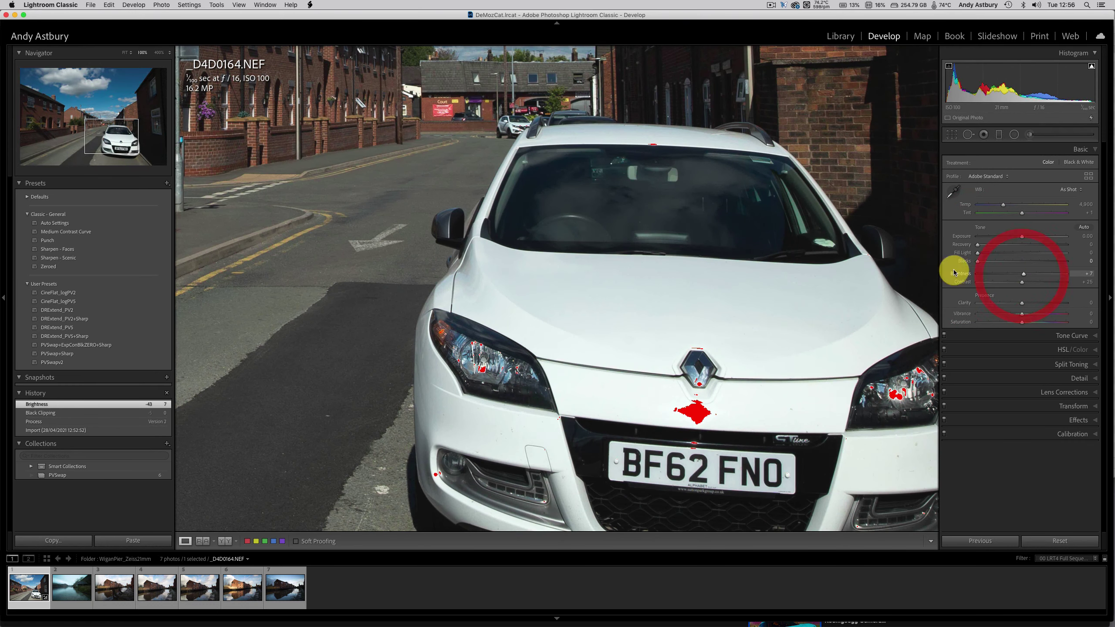
Apply the Zeroed preset to the photo and check the process version in the Calibration settings.
left_click(57, 267)
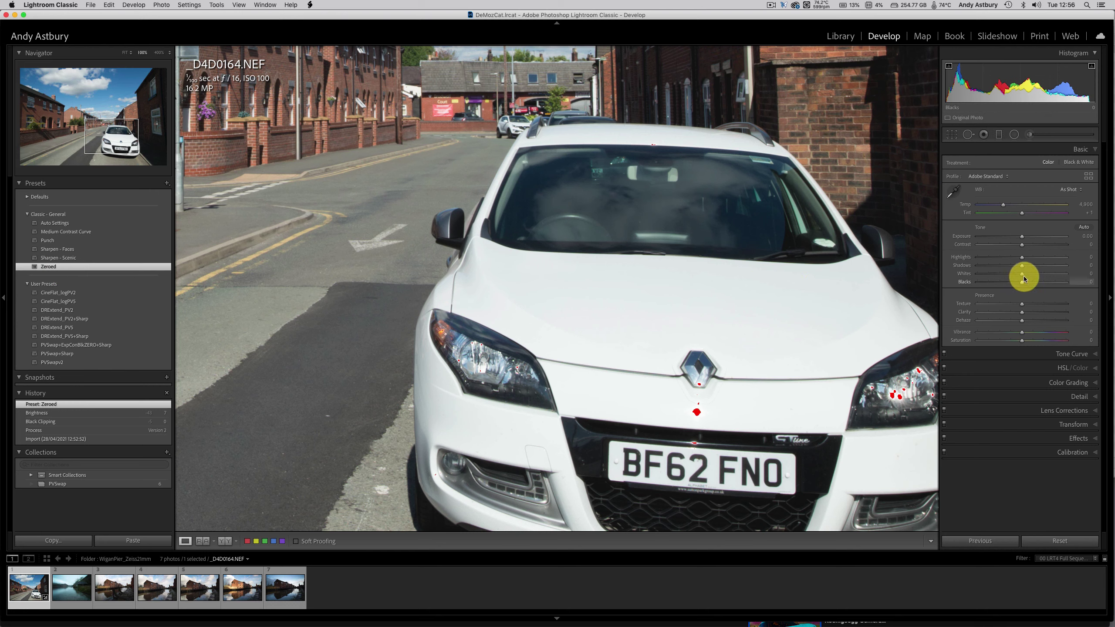
left_click(1074, 453)
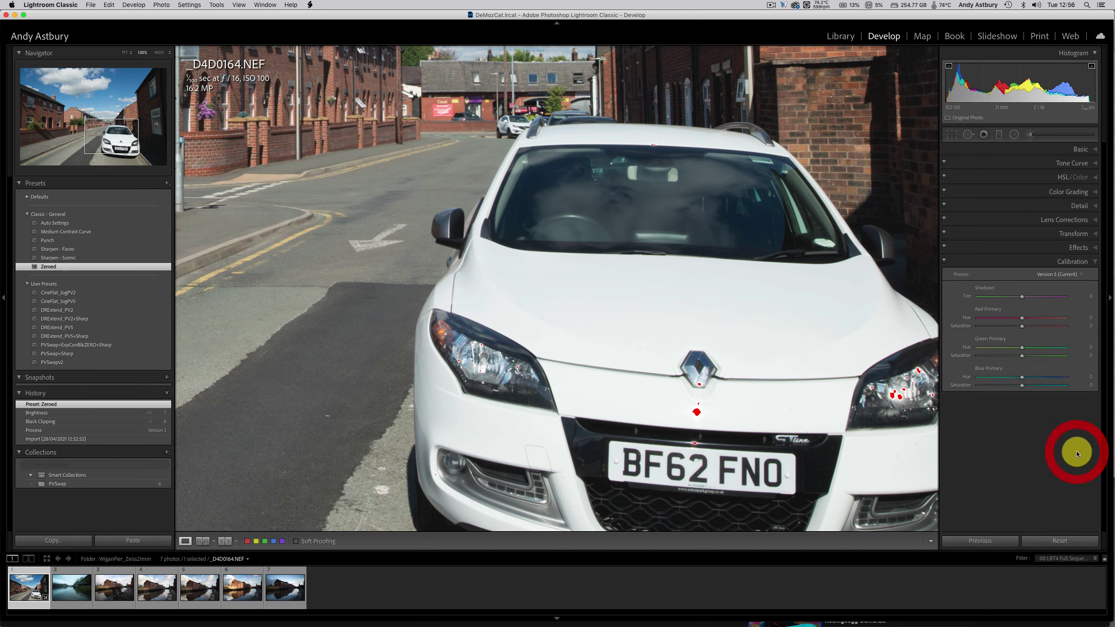
Set the photo's calibration process back to Version 2 and check the Basic tone settings.
left_click(1078, 275)
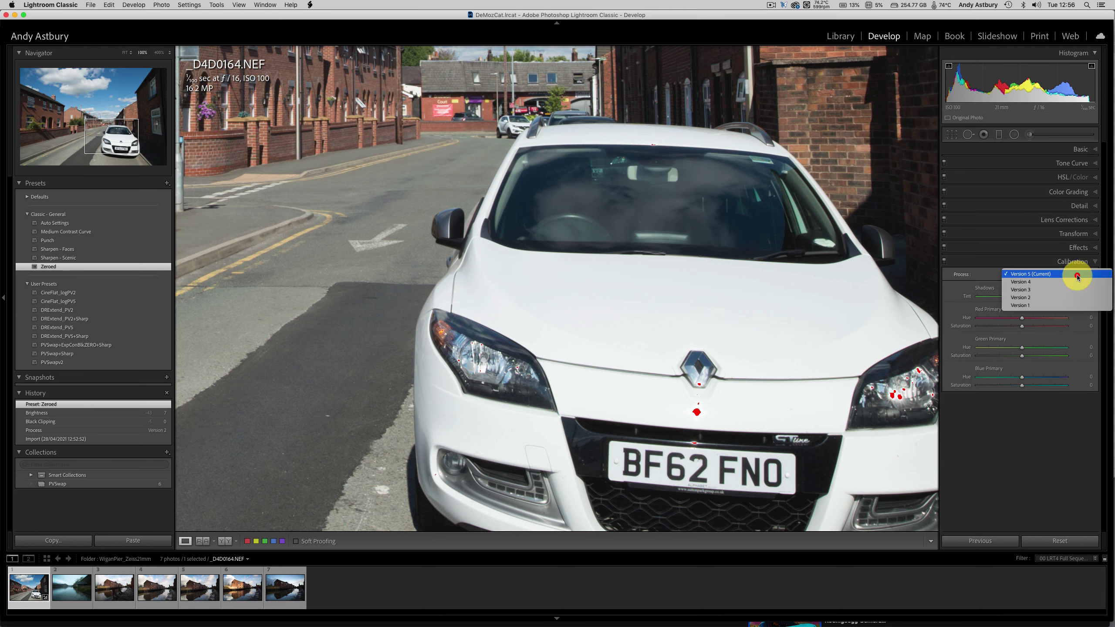
left_click(1029, 298)
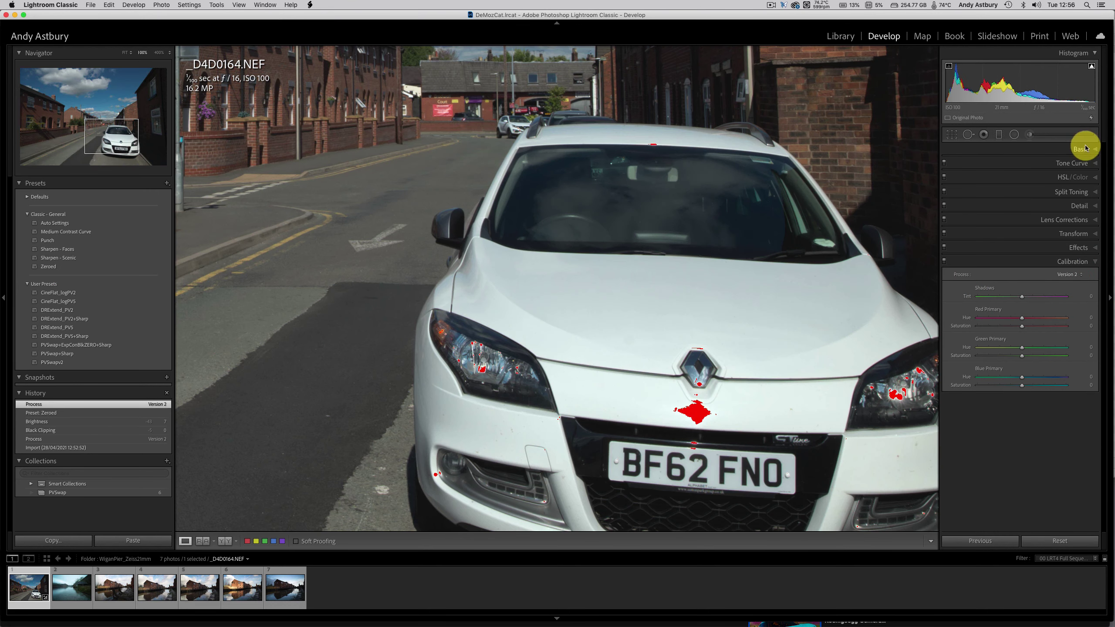
left_click(1078, 150)
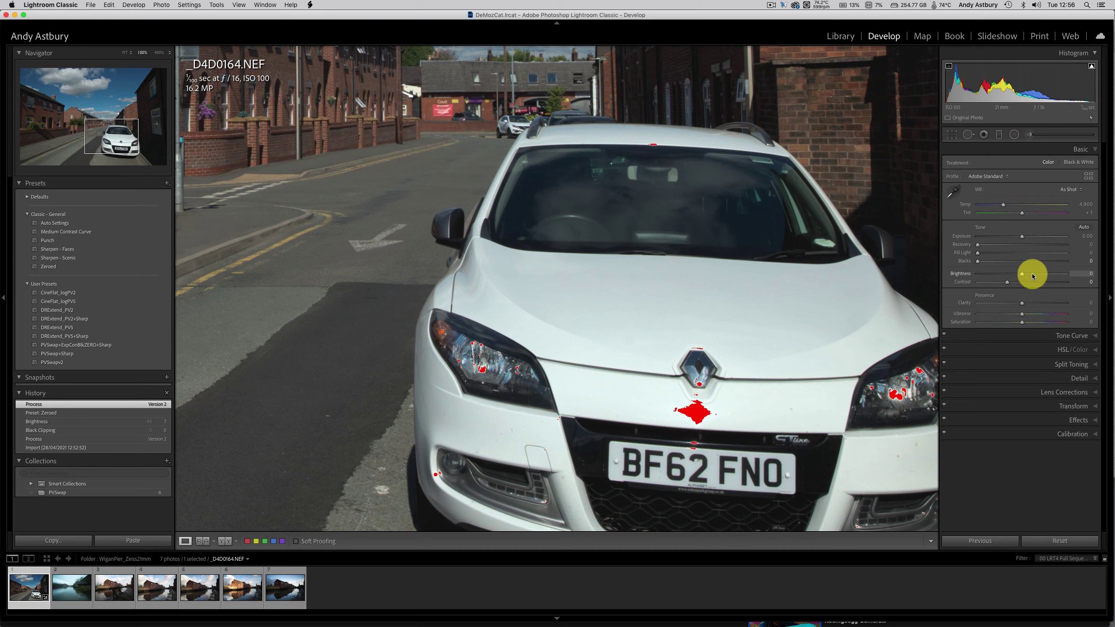
Set the point curve of the tone curve to Linear.
left_click(1081, 337)
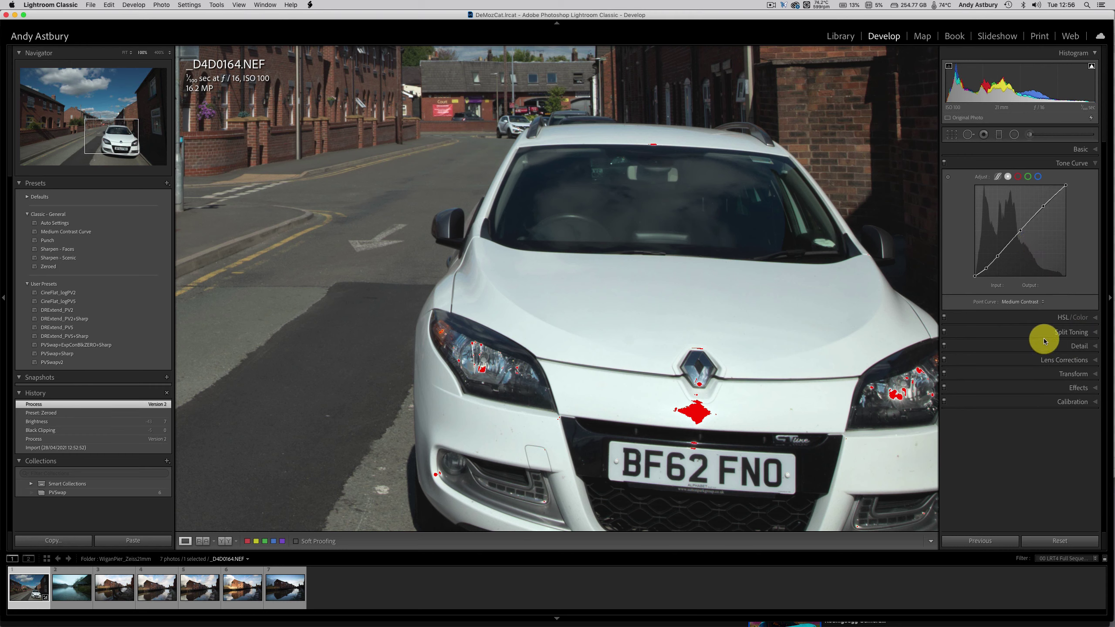
left_click(1044, 303)
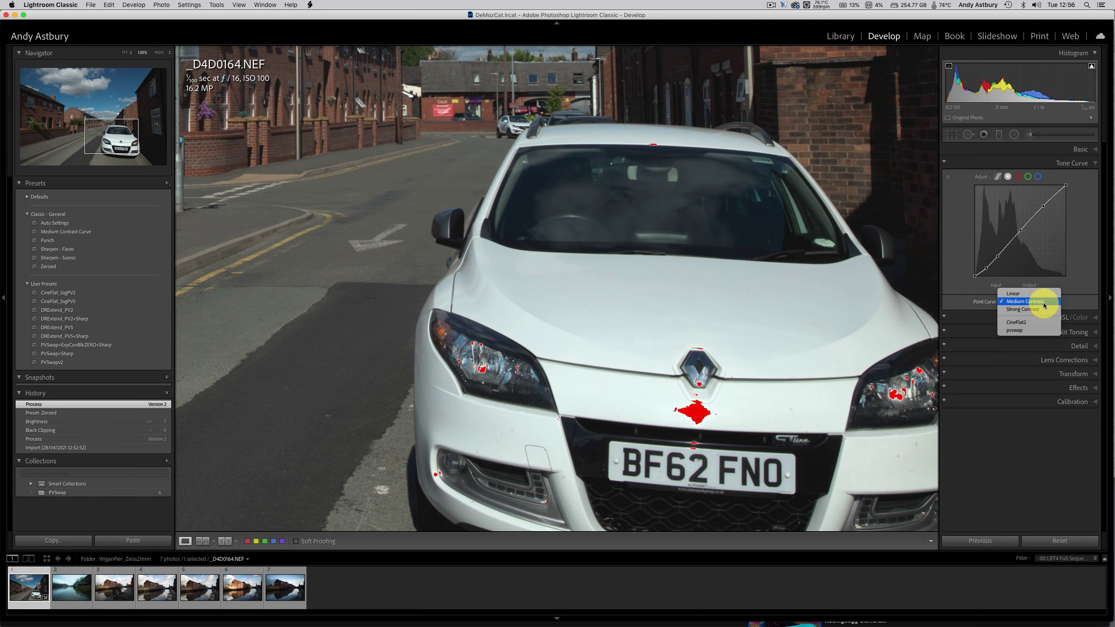
left_click(1009, 294)
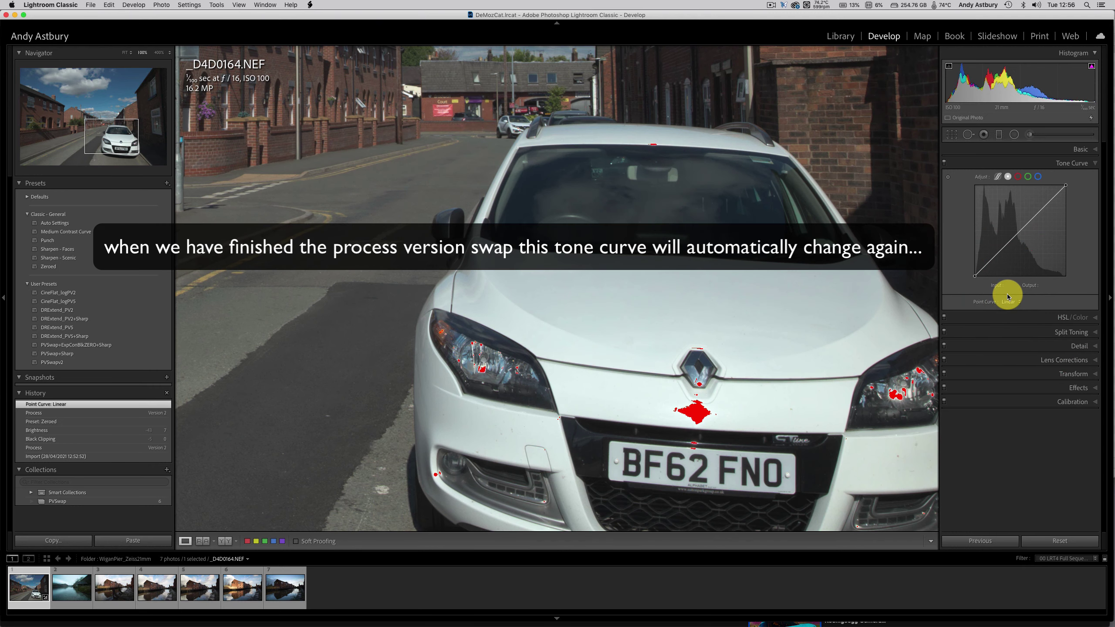
Restore the default sharpening amount of 40 and the default color noise reduction of 25 in the Detail settings.
left_click(1072, 351)
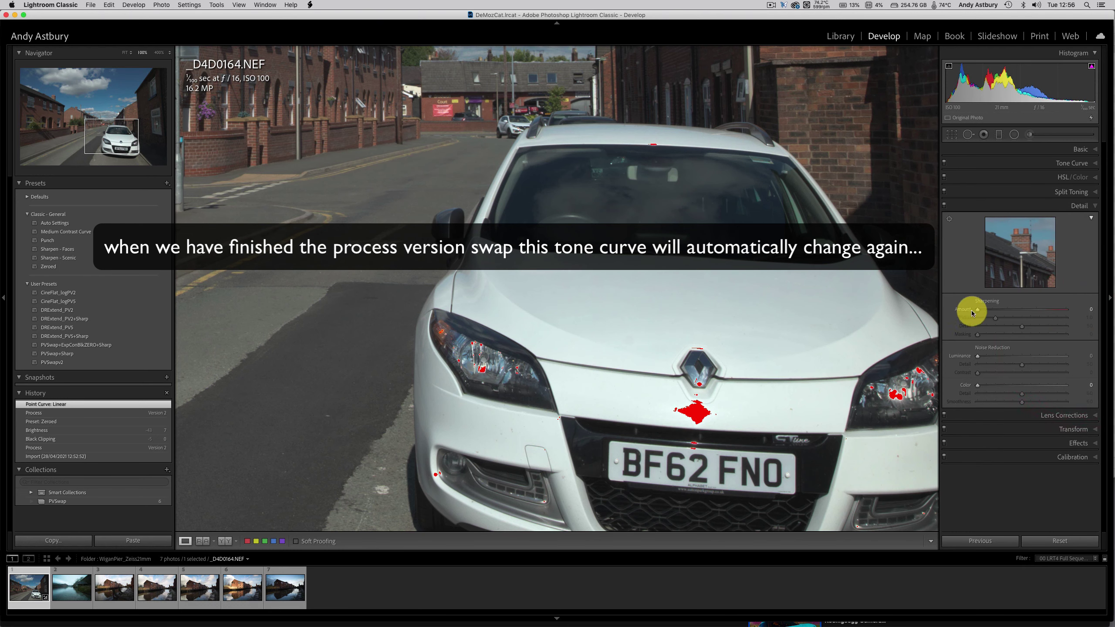
double_click(963, 311)
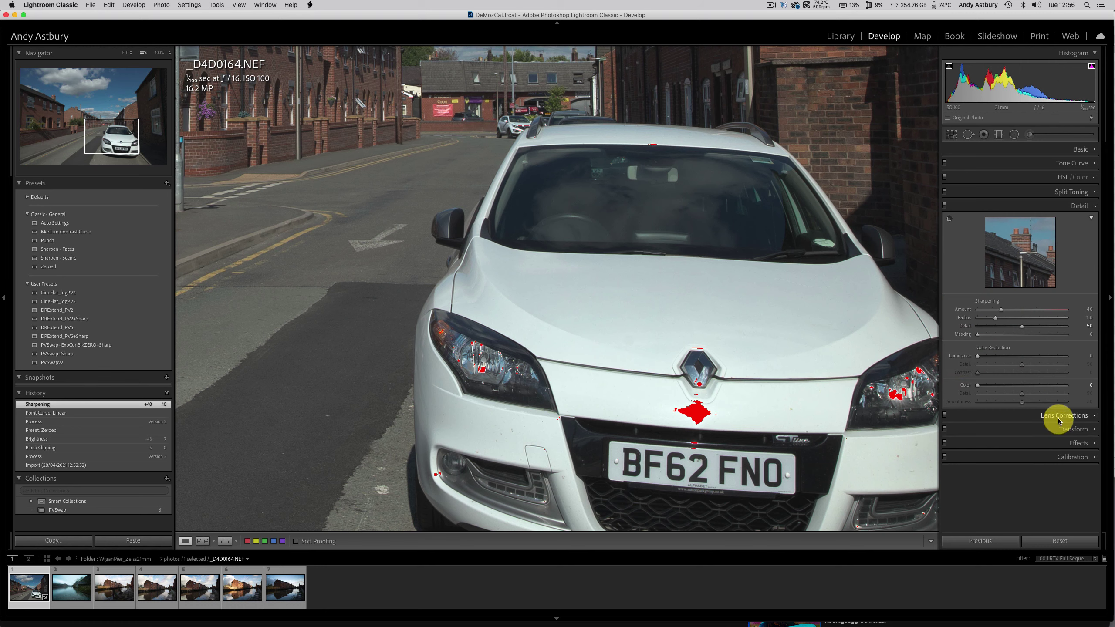
double_click(967, 386)
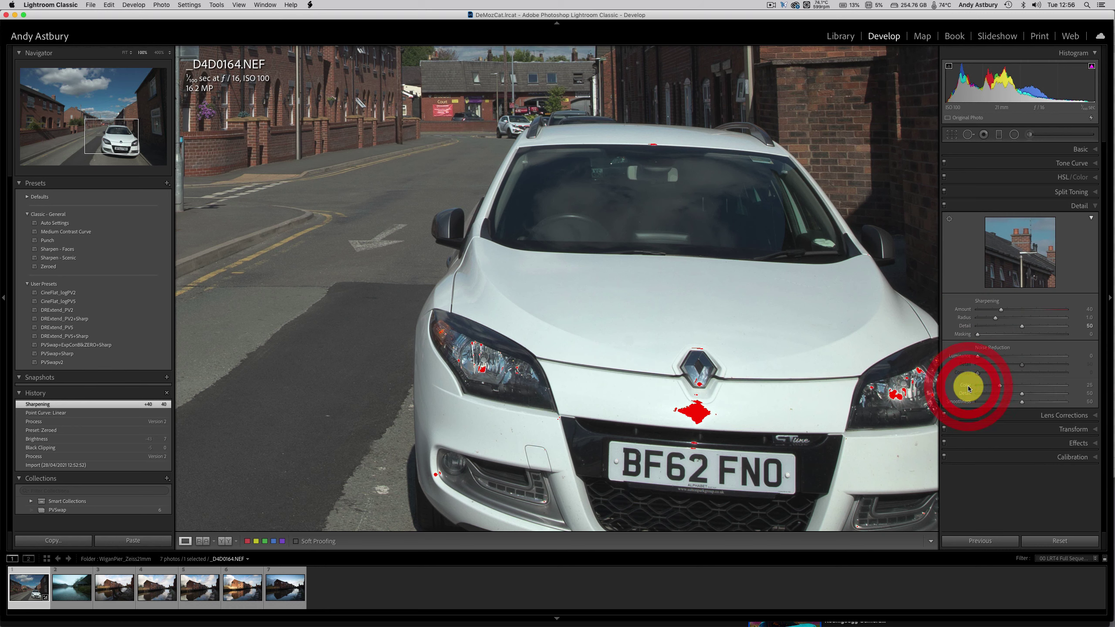
Enable Remove Chromatic Aberration in the lens correction profile settings.
left_click(1071, 416)
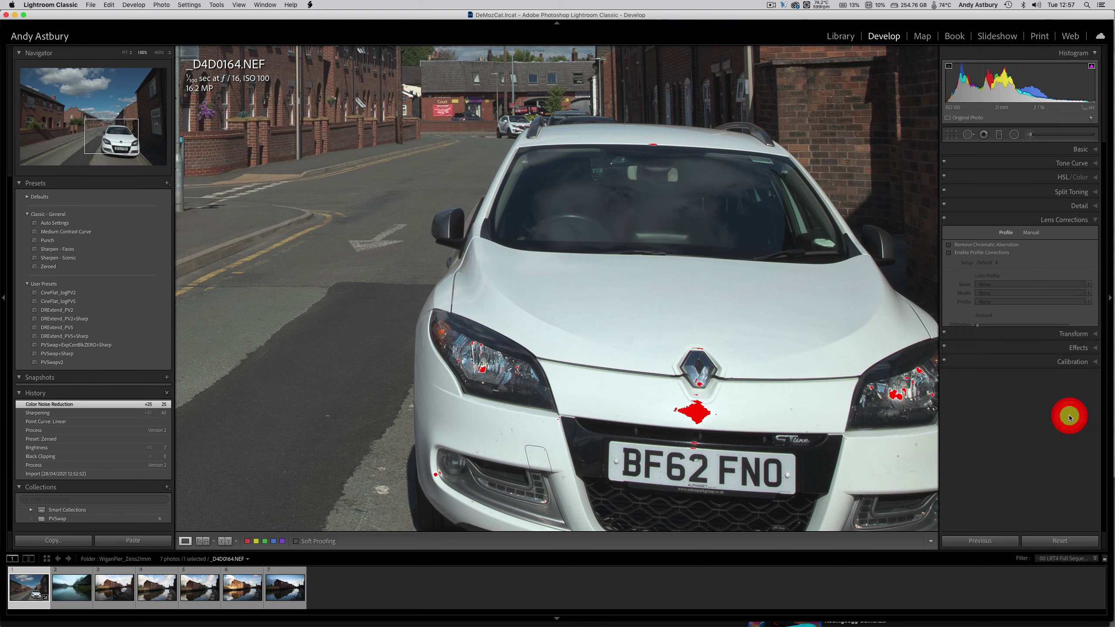
left_click(950, 246)
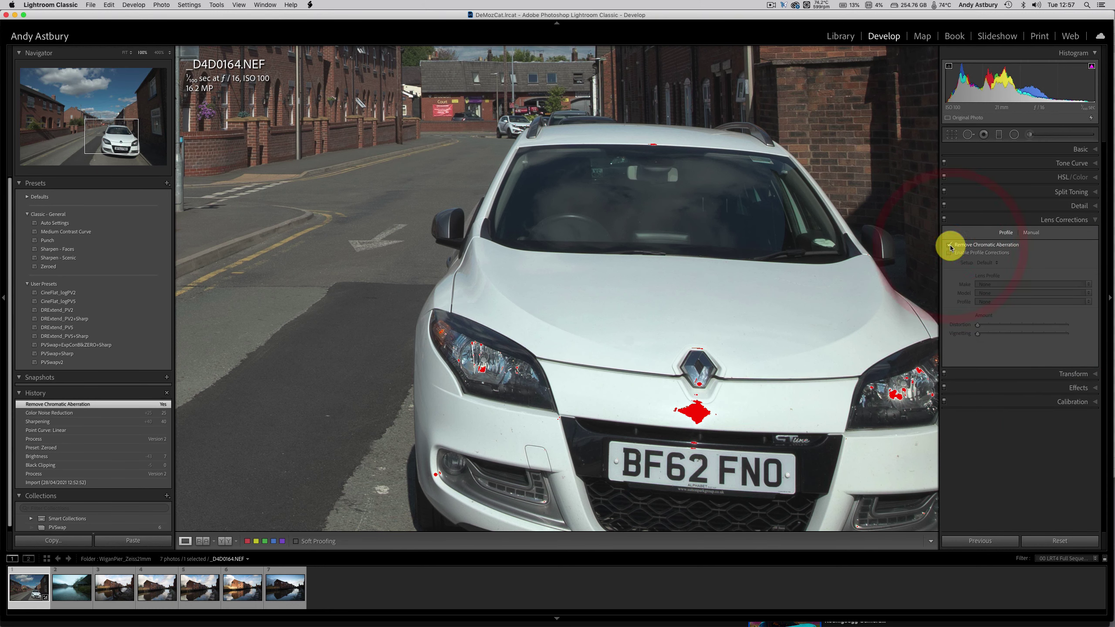
Update the photo's calibration process to Version 5 (Current).
left_click(1073, 402)
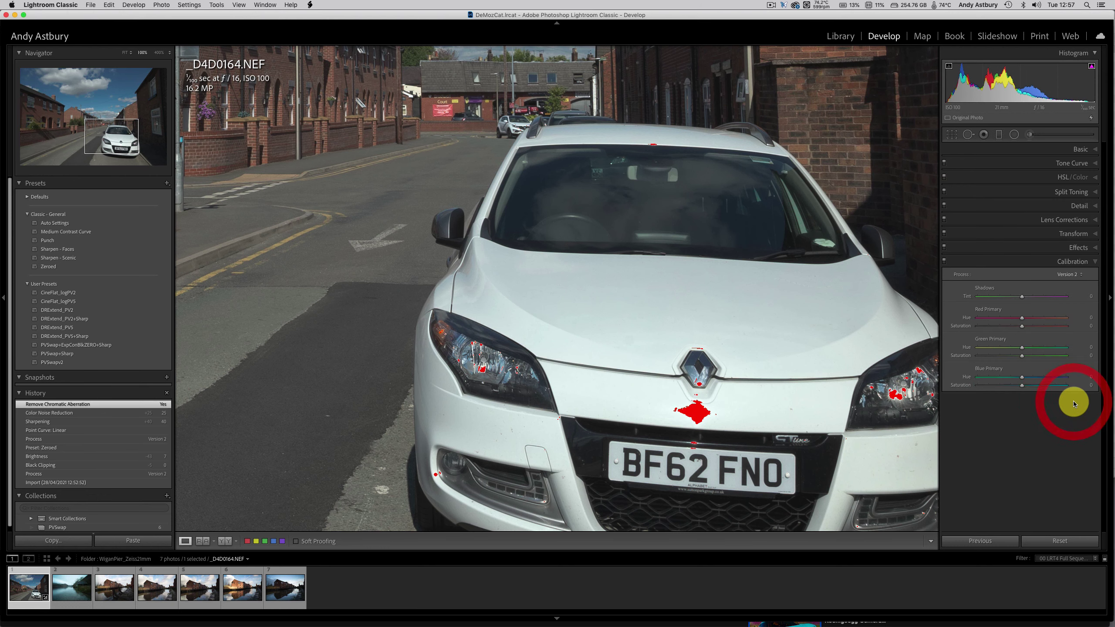
left_click(1079, 275)
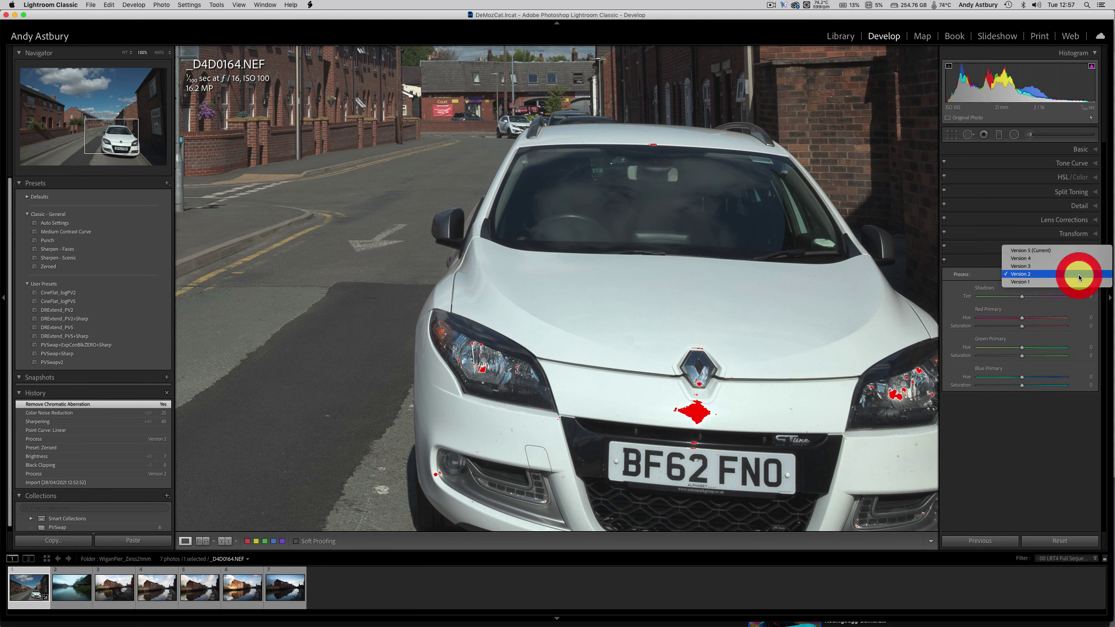
left_click(1031, 251)
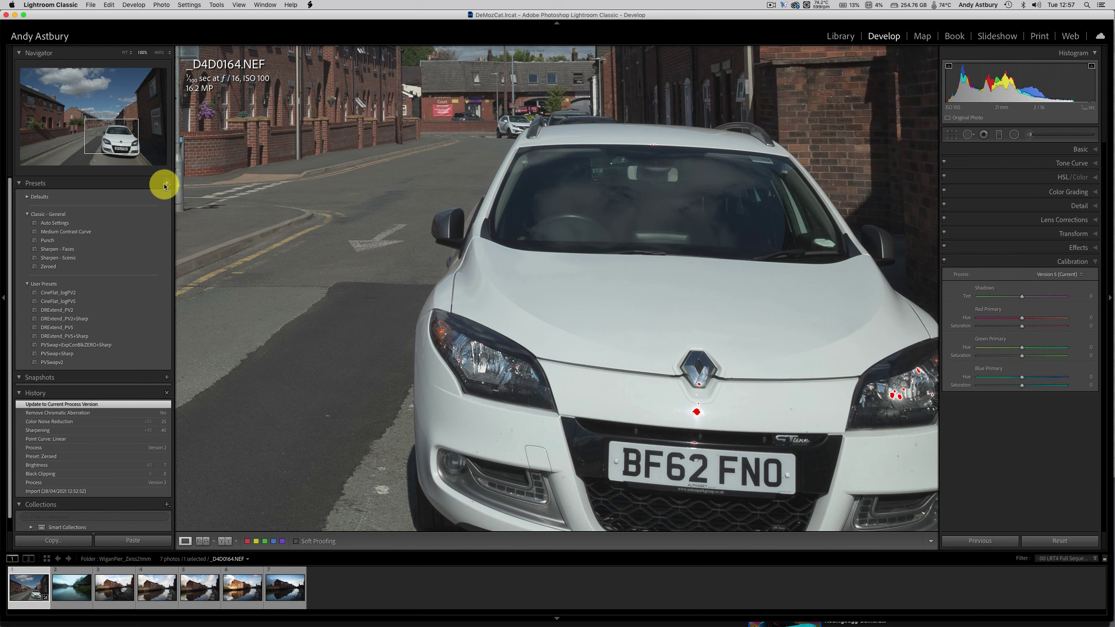
Review the settings that a new develop preset can include and cancel without creating one.
left_click(166, 183)
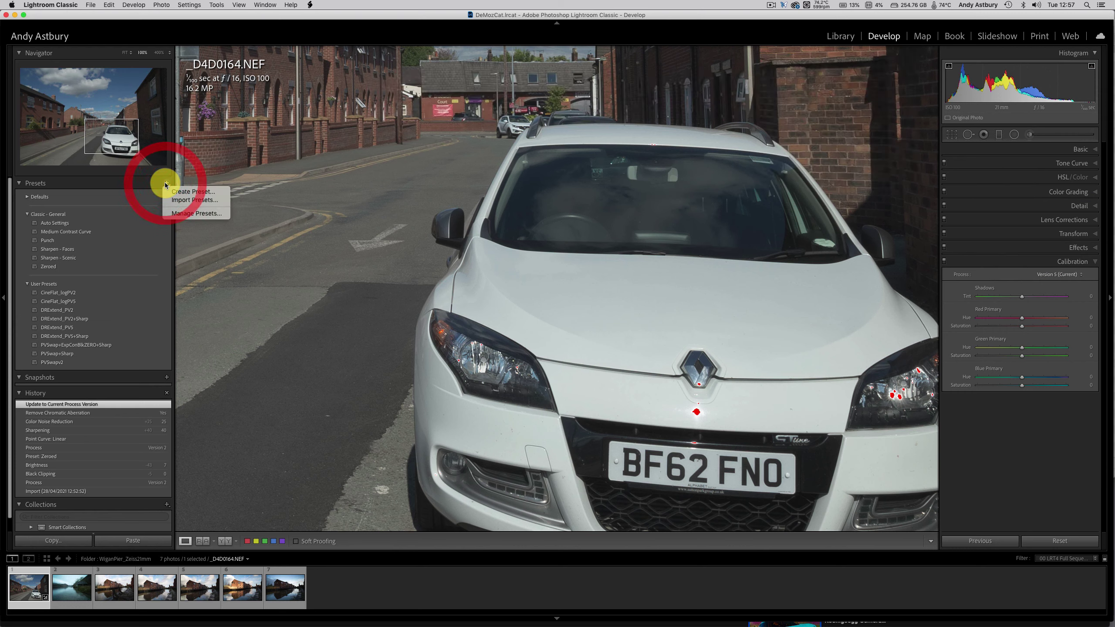
left_click(205, 193)
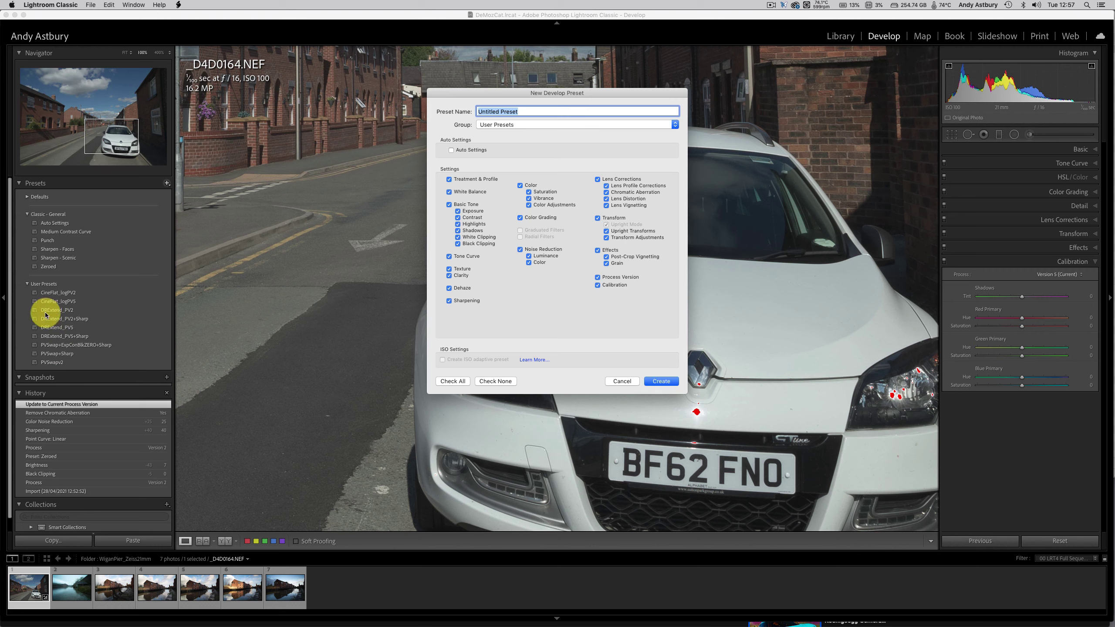
left_click(628, 381)
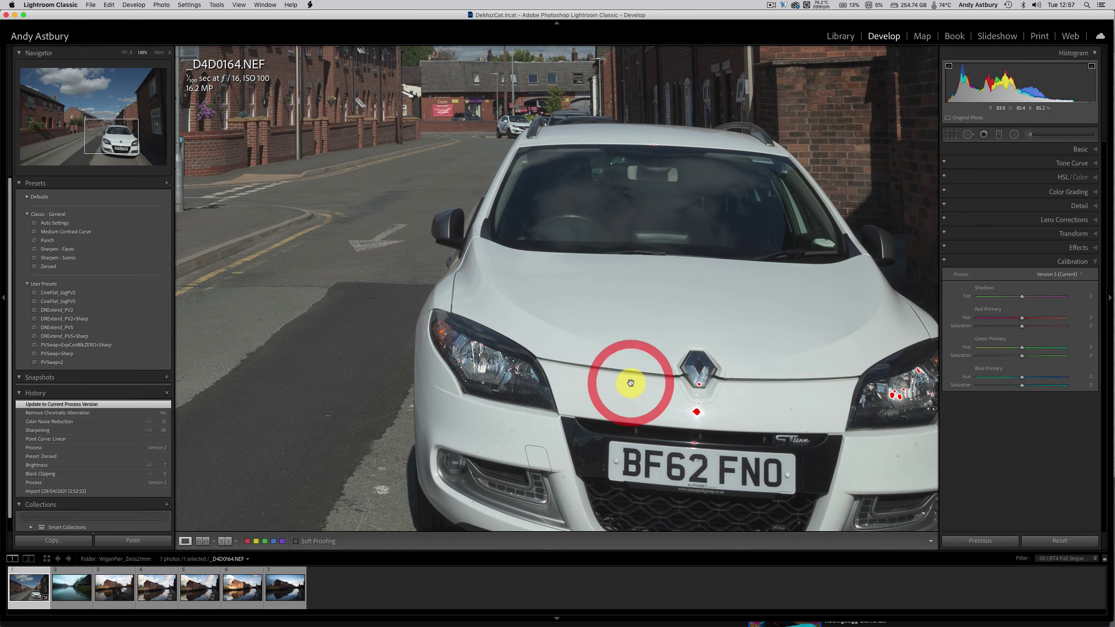
Fit the whole photo in view and reset Exposure and Contrast to 0 in the Basic adjustments.
left_click(670, 390)
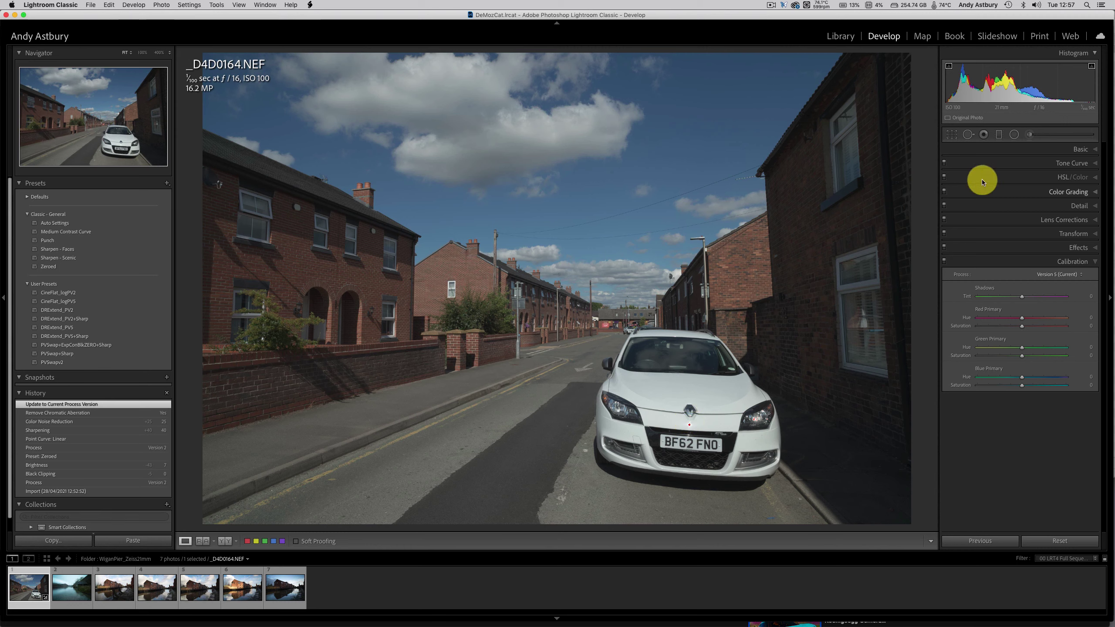
left_click(1080, 150)
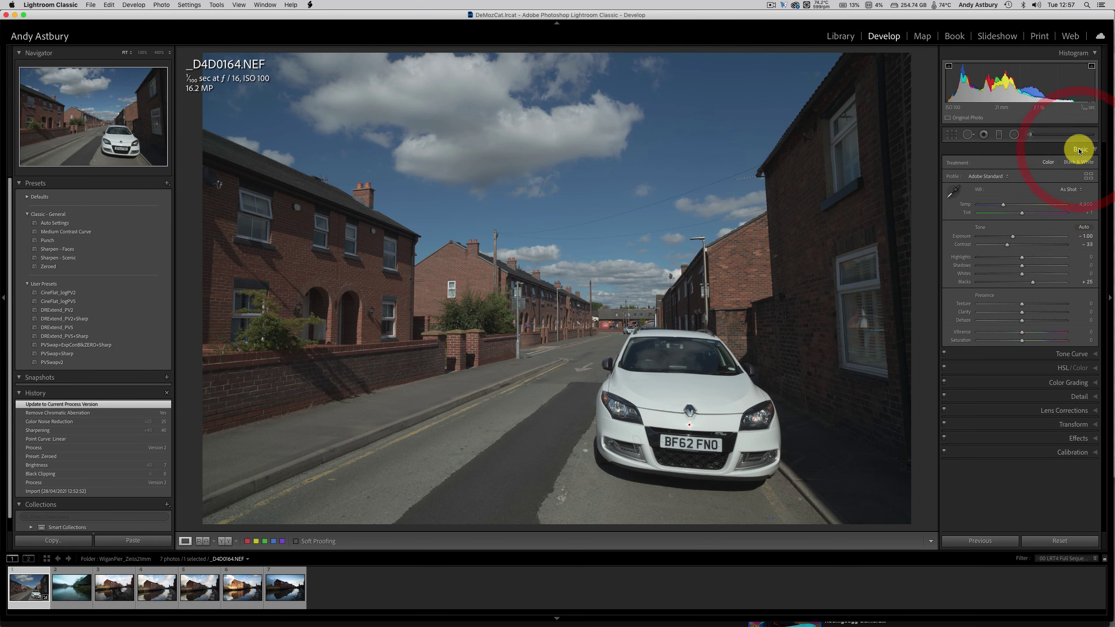
double_click(960, 238)
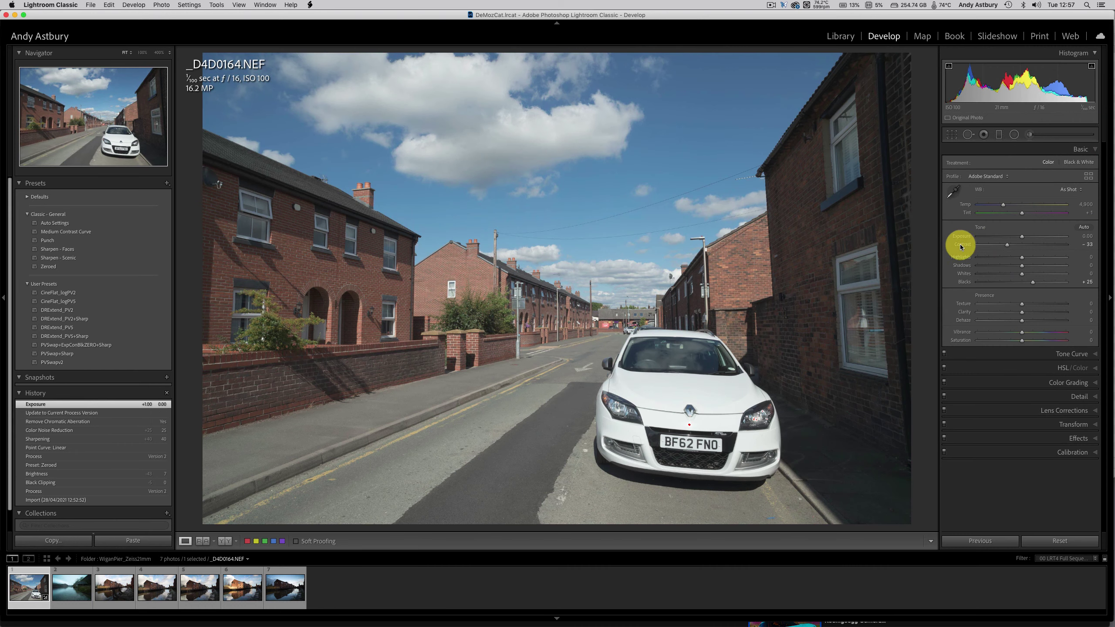
double_click(960, 244)
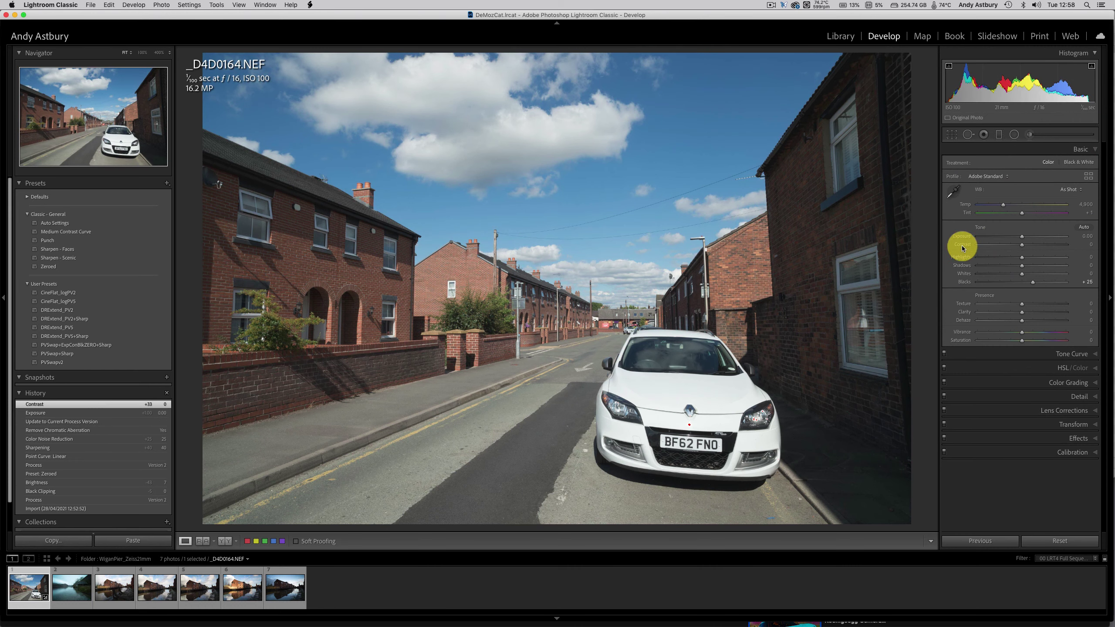
Check the photo for shadow clipping and examine the white car at 100% zoom.
left_click(949, 68)
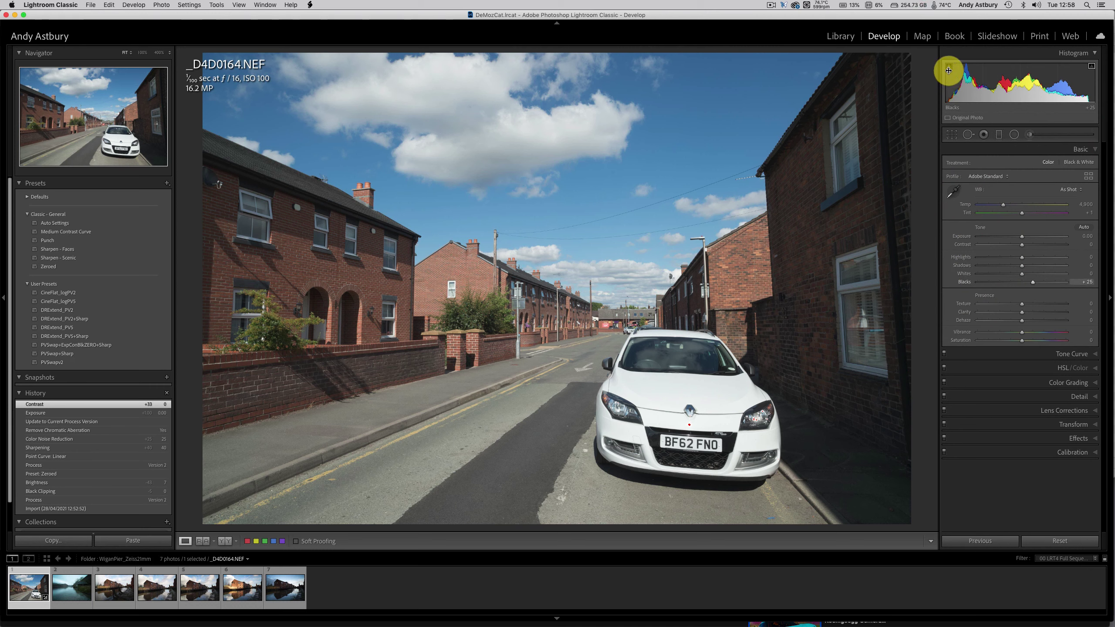
left_click(949, 68)
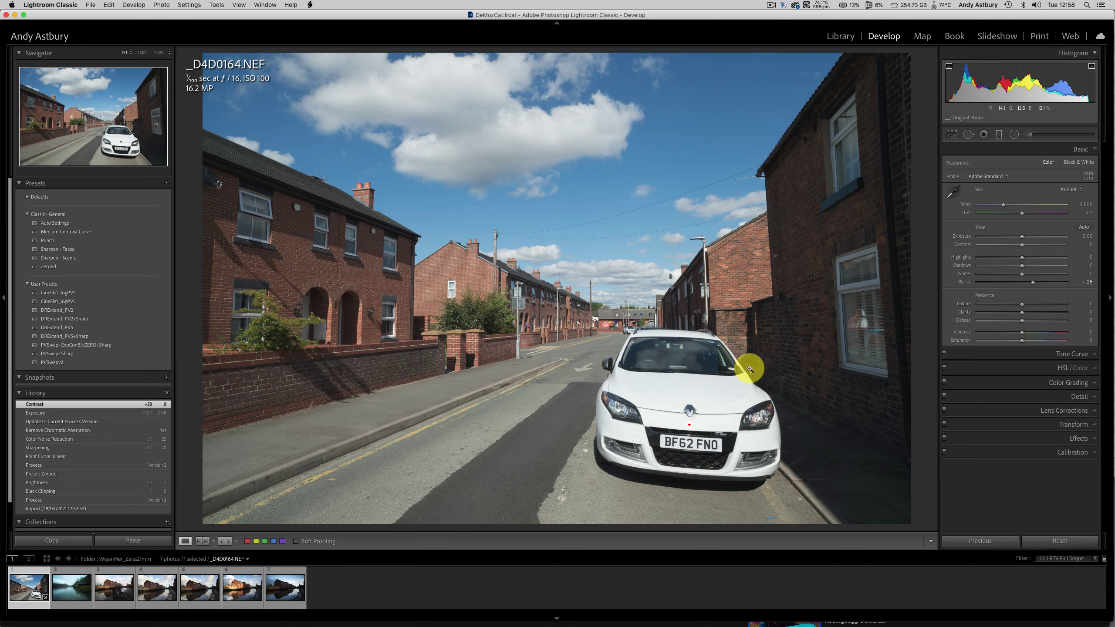
left_click(700, 398)
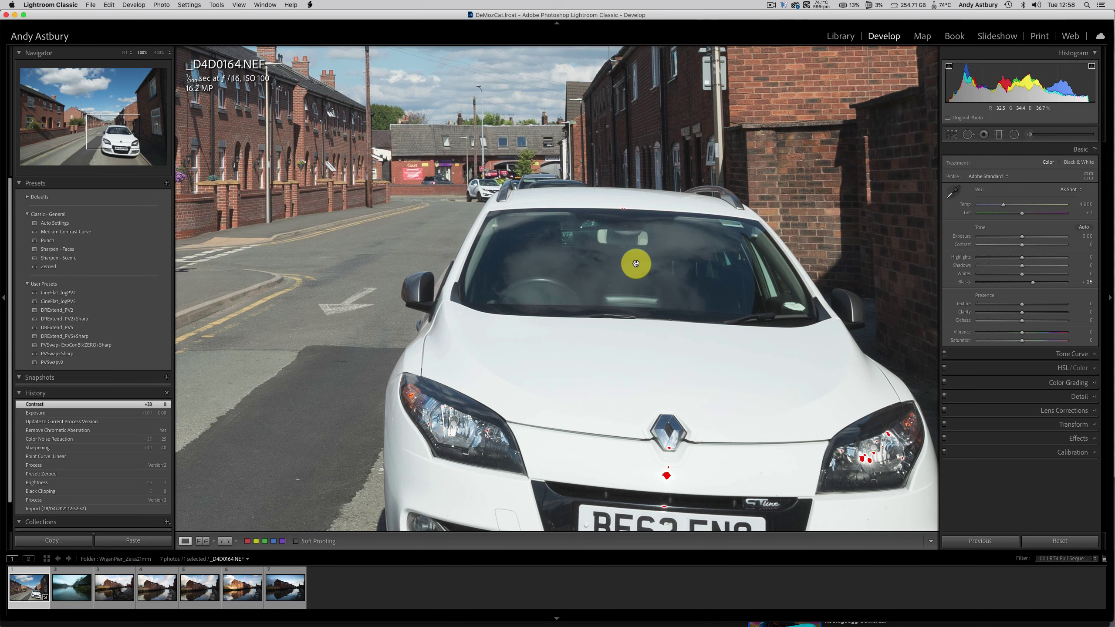
left_click(620, 262)
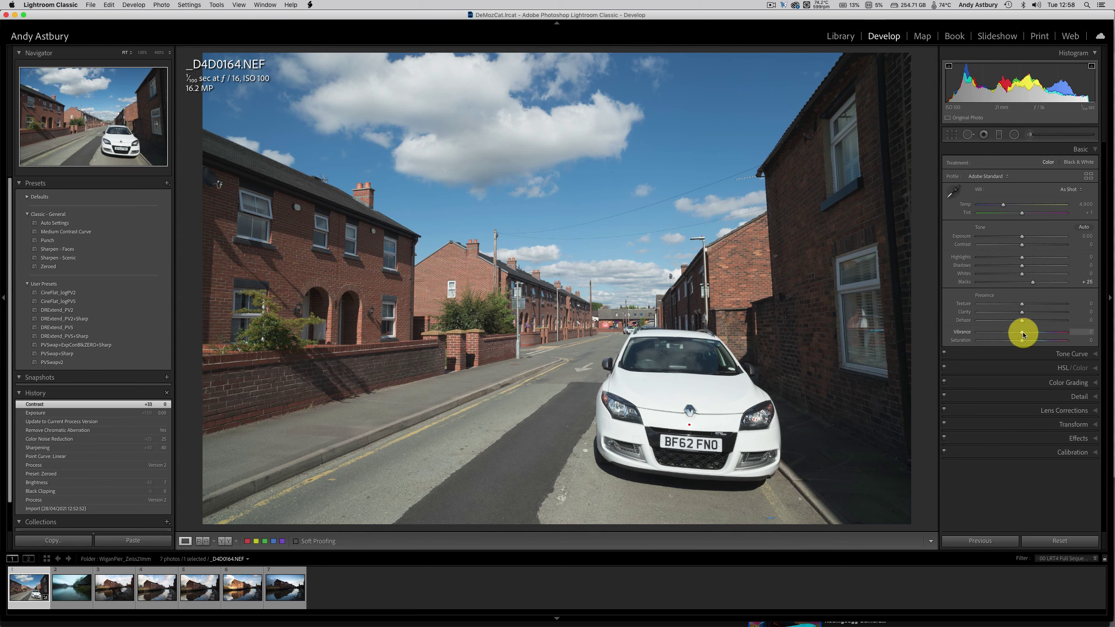
Raise Vibrance to +14 and Saturation to +6 in the Presence settings.
left_click_drag(1023, 335, 1027, 332)
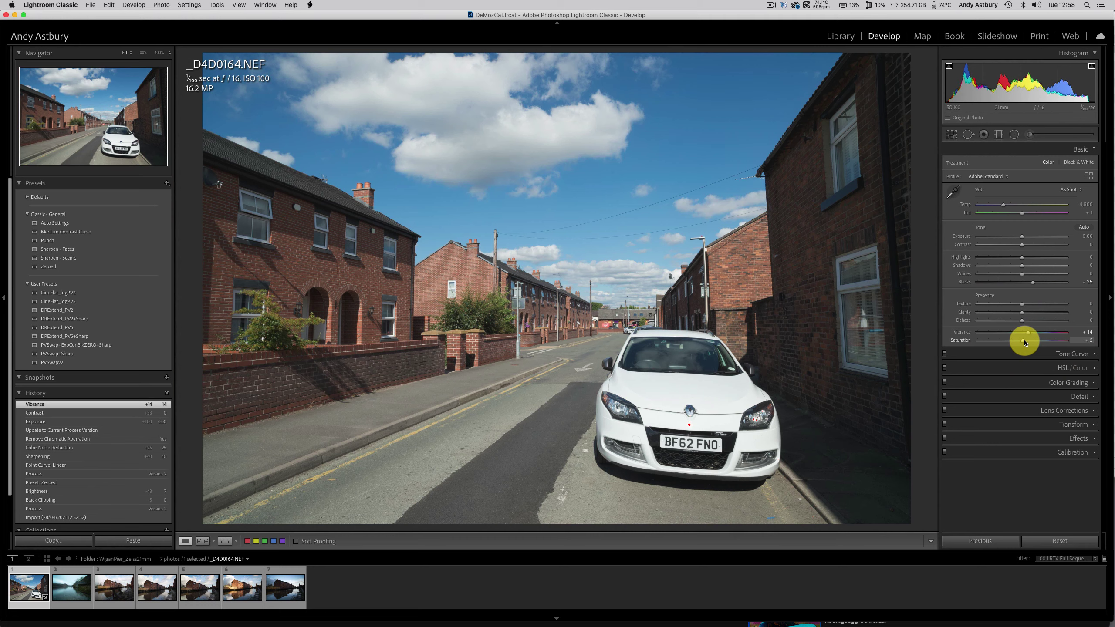
left_click_drag(1026, 342, 1026, 343)
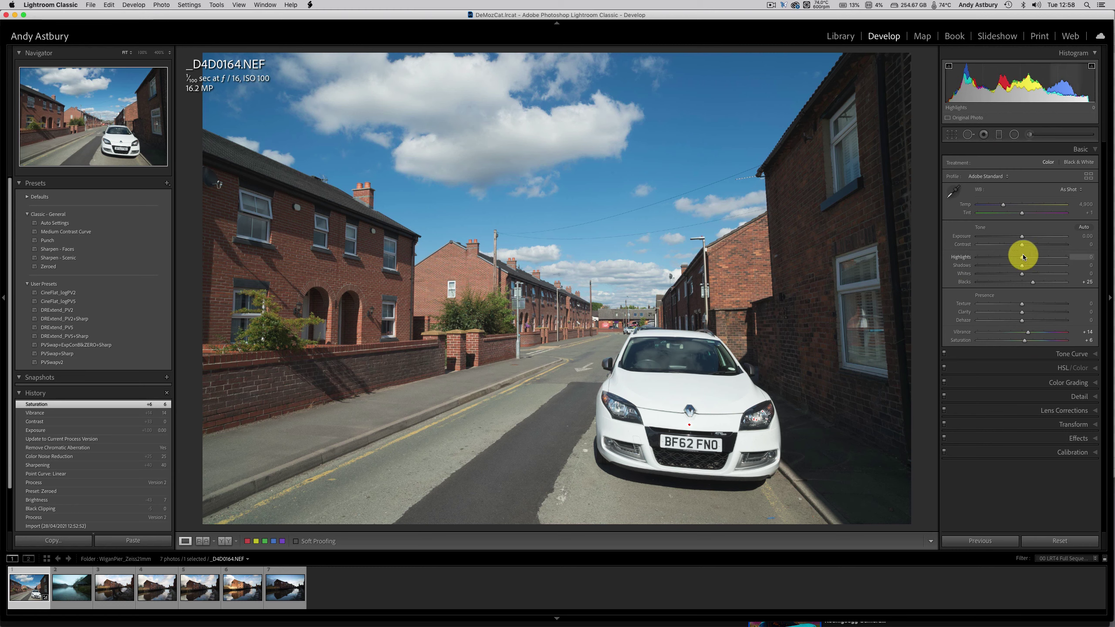
Lower Highlights to -42 and Whites to -25 to recover the clipped areas on the car.
mouse_move(1024, 261)
left_mouse_down()
mouse_move(993, 259)
mouse_move(1018, 260)
mouse_move(1007, 259)
left_mouse_up()
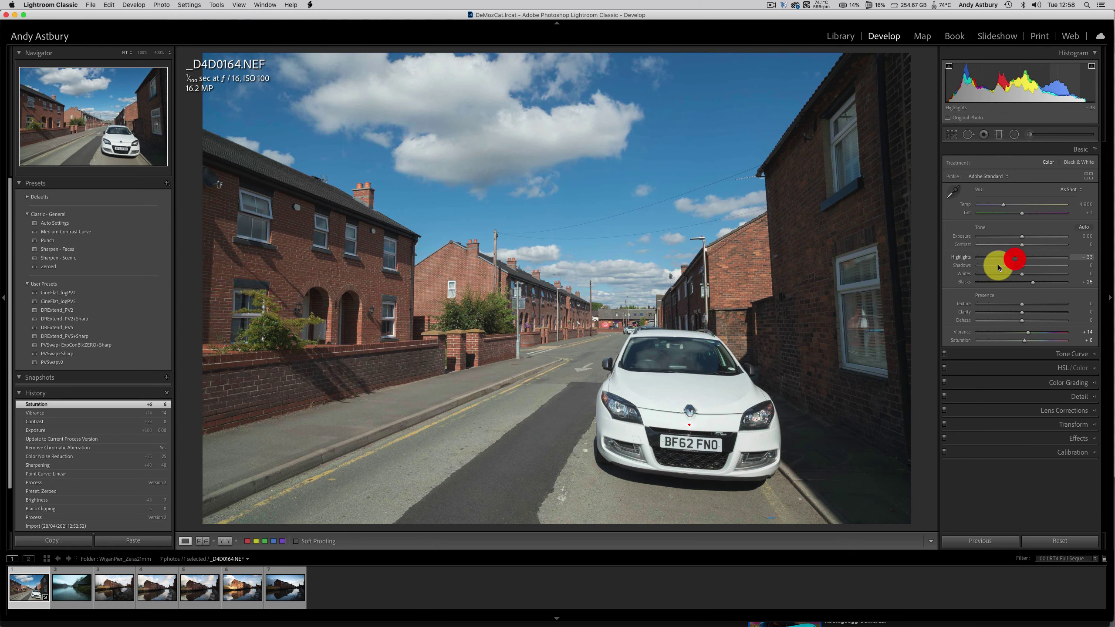
left_click(711, 409)
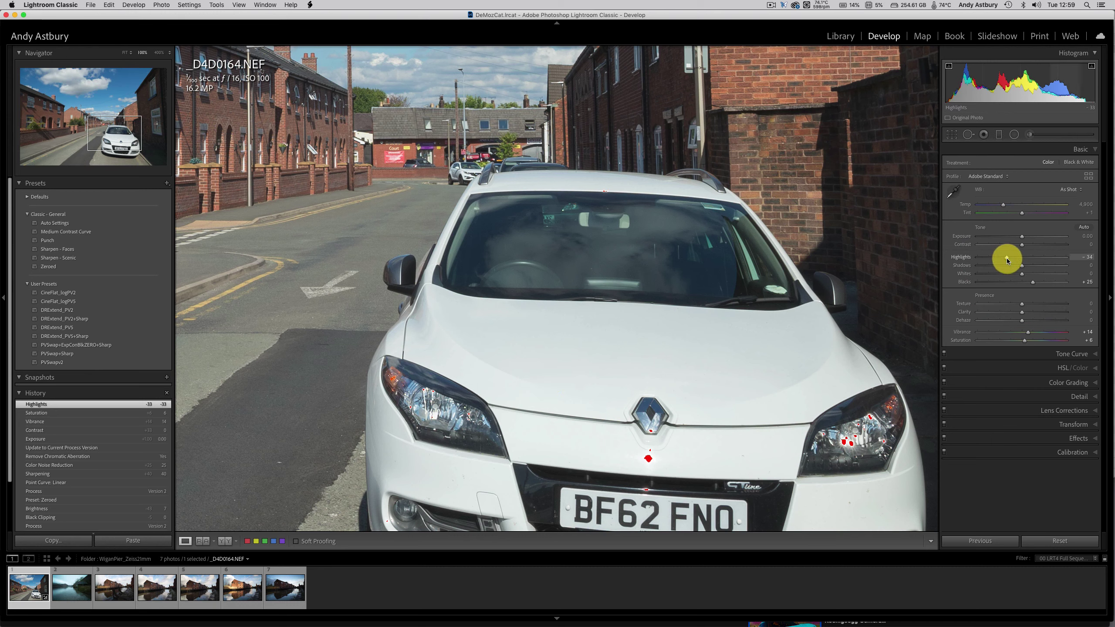
left_click_drag(1006, 260, 1004, 260)
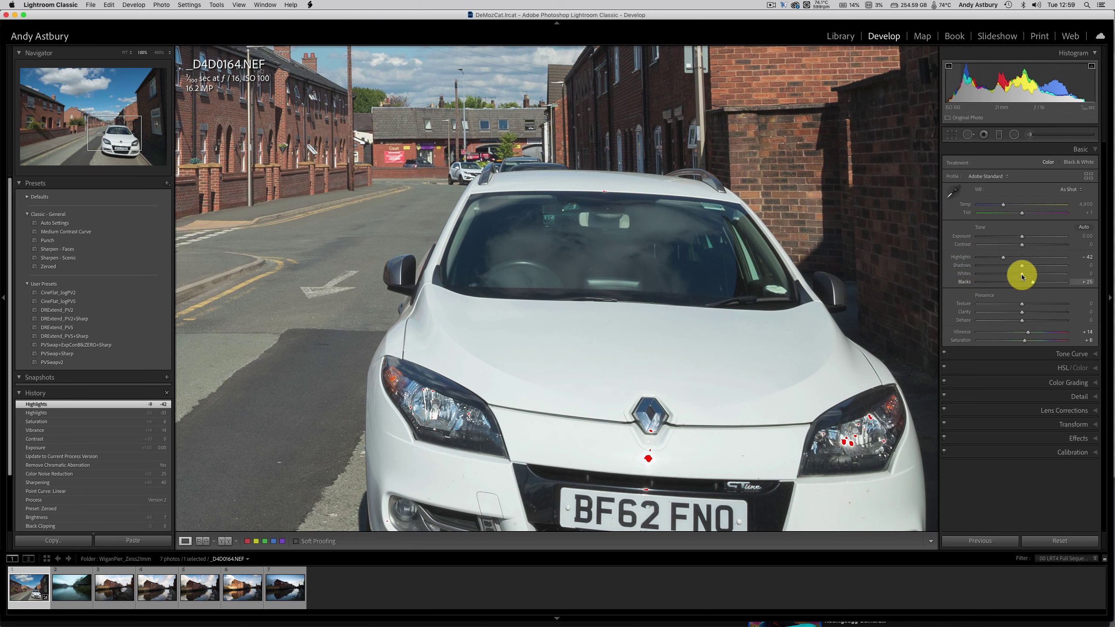
left_click_drag(1021, 273, 1010, 274)
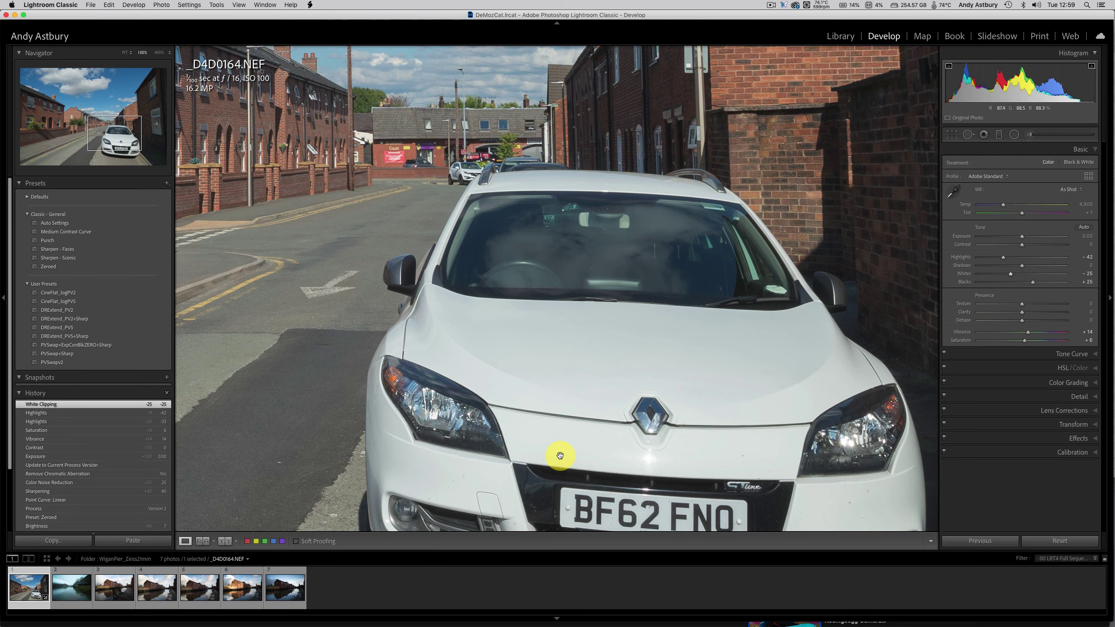
Set a custom white balance by sampling a neutral tone near the car's front fog light with the White Balance Selector.
left_click_drag(560, 455, 659, 291)
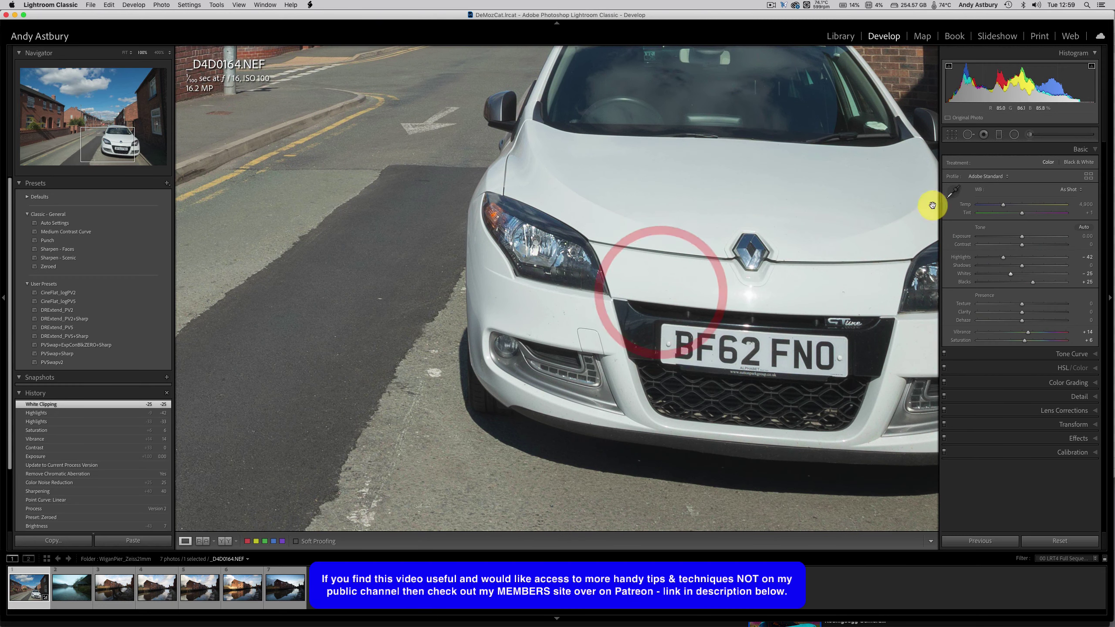
left_click(955, 192)
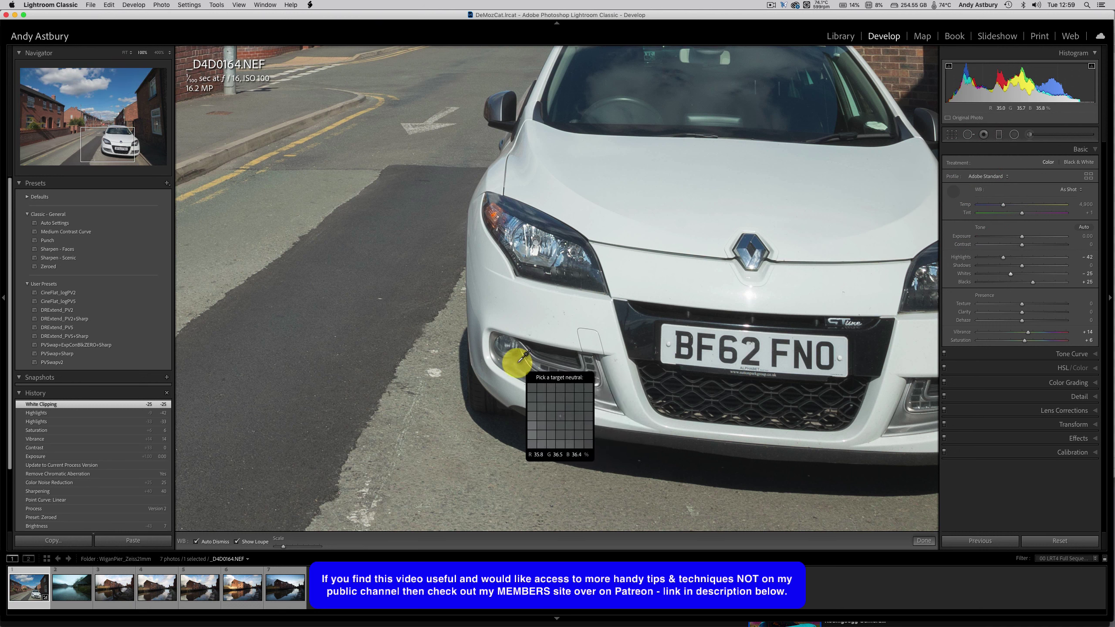
left_click(518, 362)
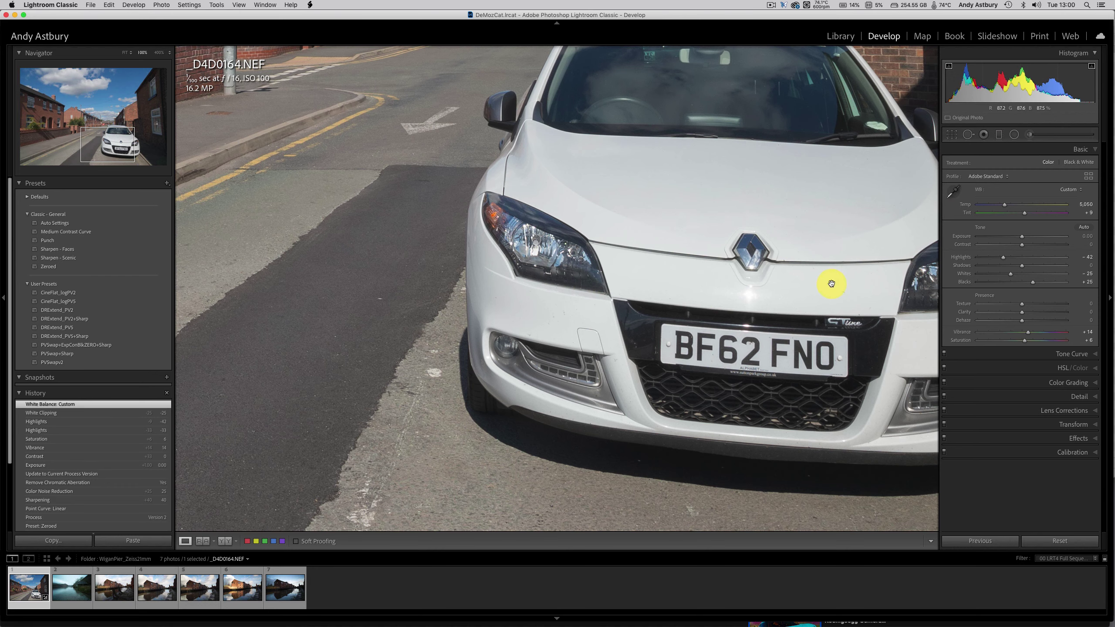
left_click_drag(825, 286, 659, 301)
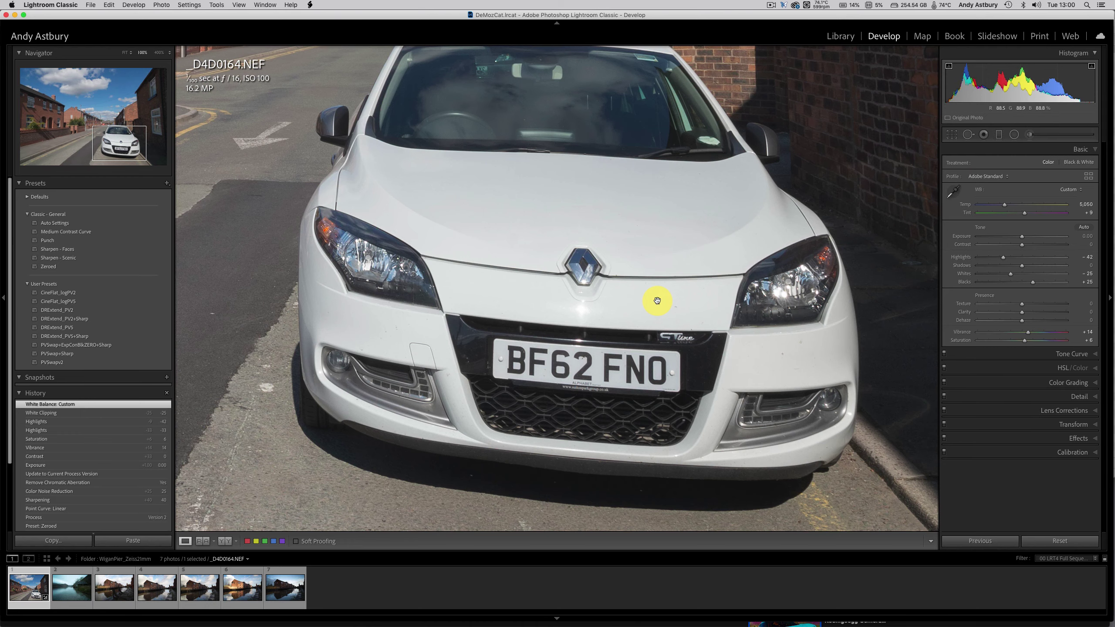
Brighten the whole street photo by setting Exposure to +0.65.
left_click(657, 301)
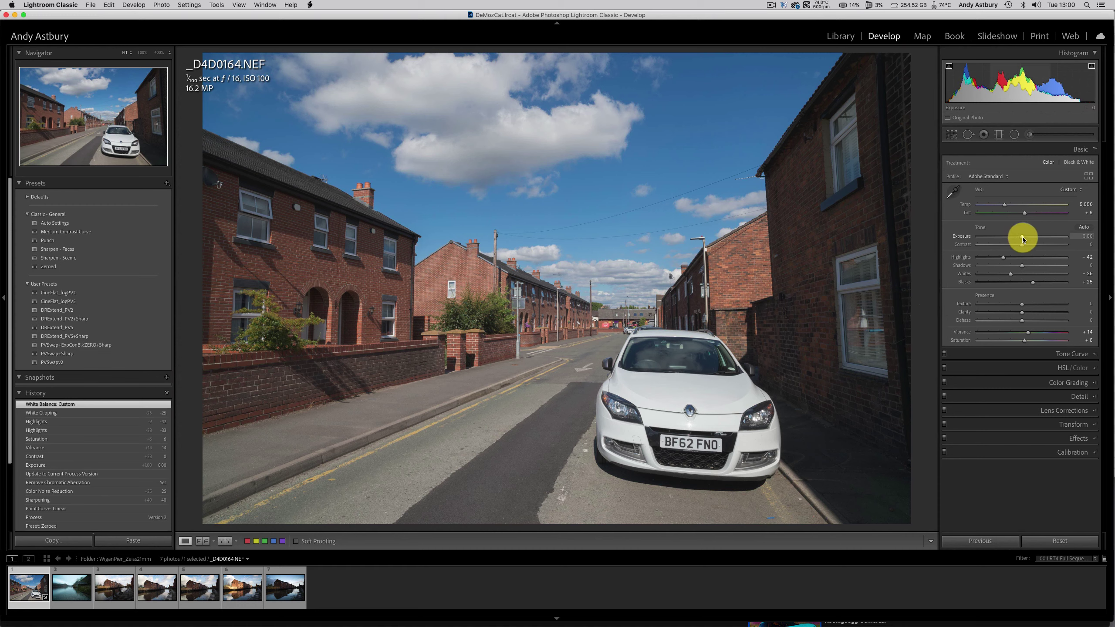
left_click_drag(1022, 239, 1029, 236)
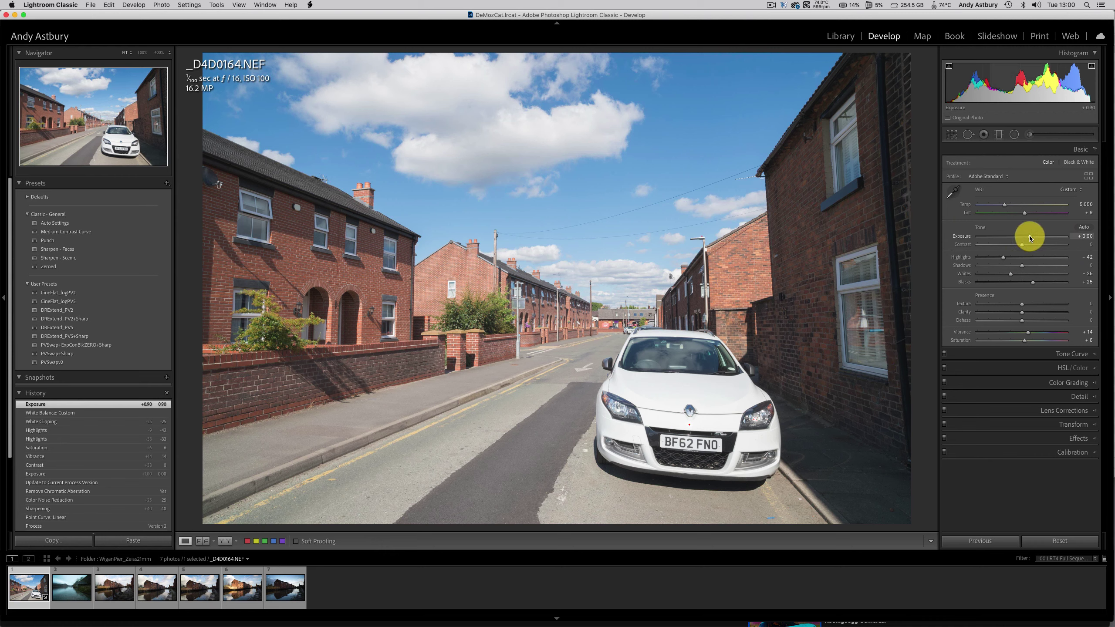
left_click_drag(1030, 238, 1027, 239)
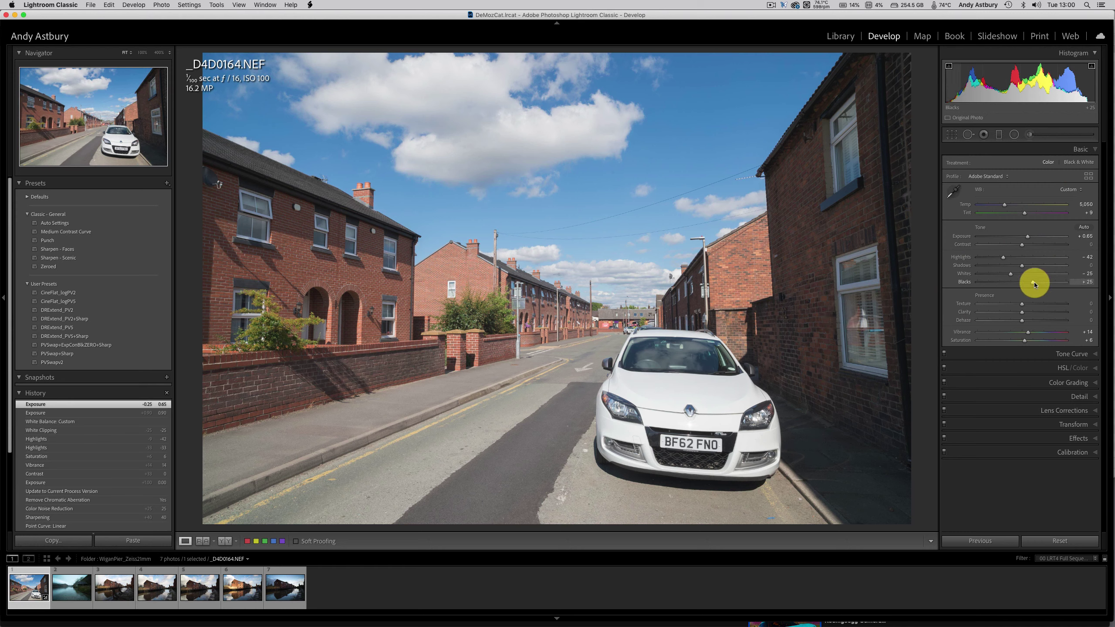
Lower Blacks to -2, checking the dark pavement and wall beside the car for shadow clipping at 100% zoom.
left_click_drag(1034, 284, 1023, 283)
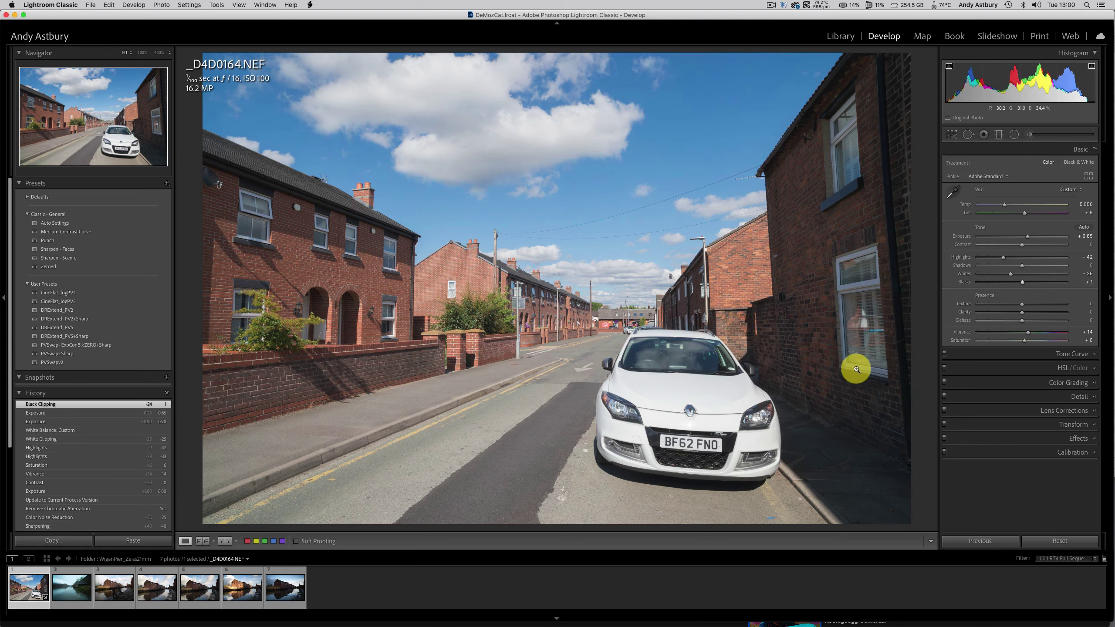
left_click(1017, 284)
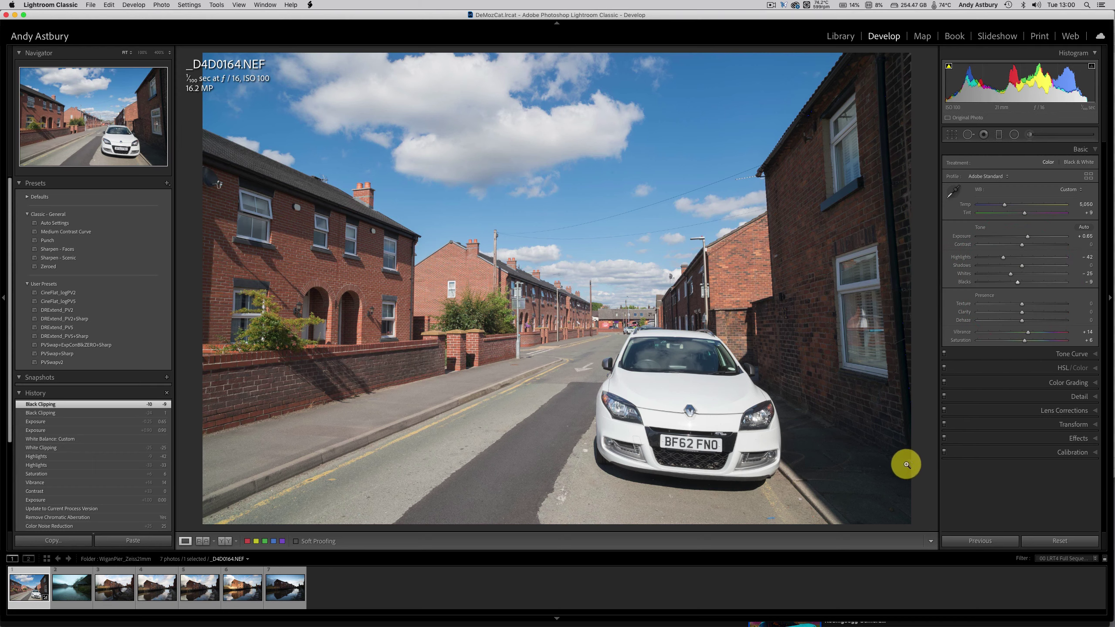
left_click(908, 468)
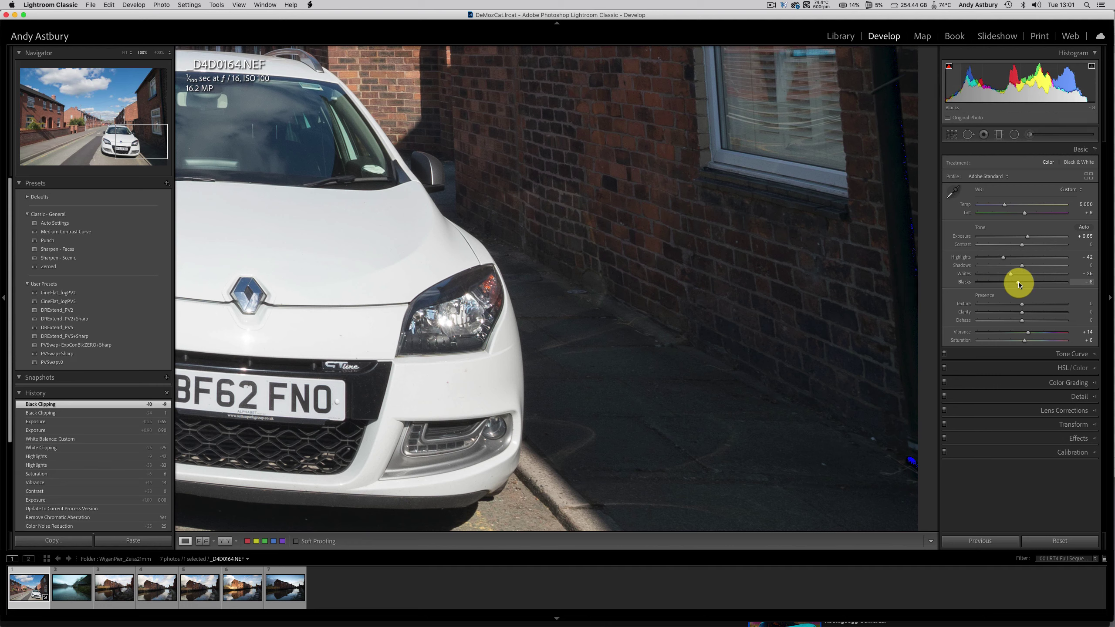
left_click_drag(1018, 284, 1022, 282)
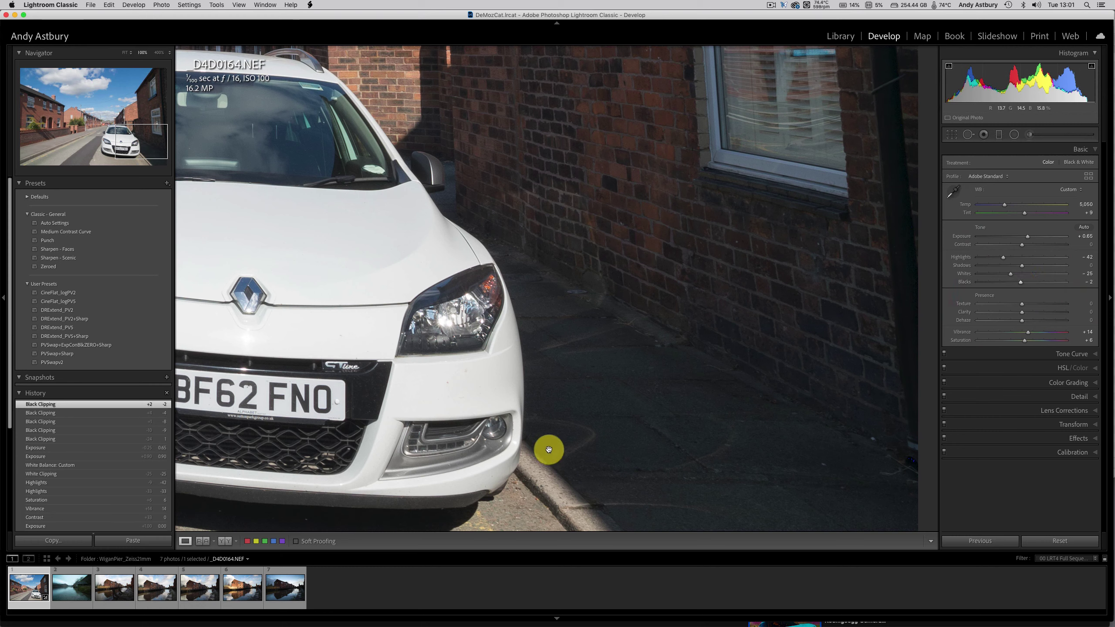
left_click(457, 399)
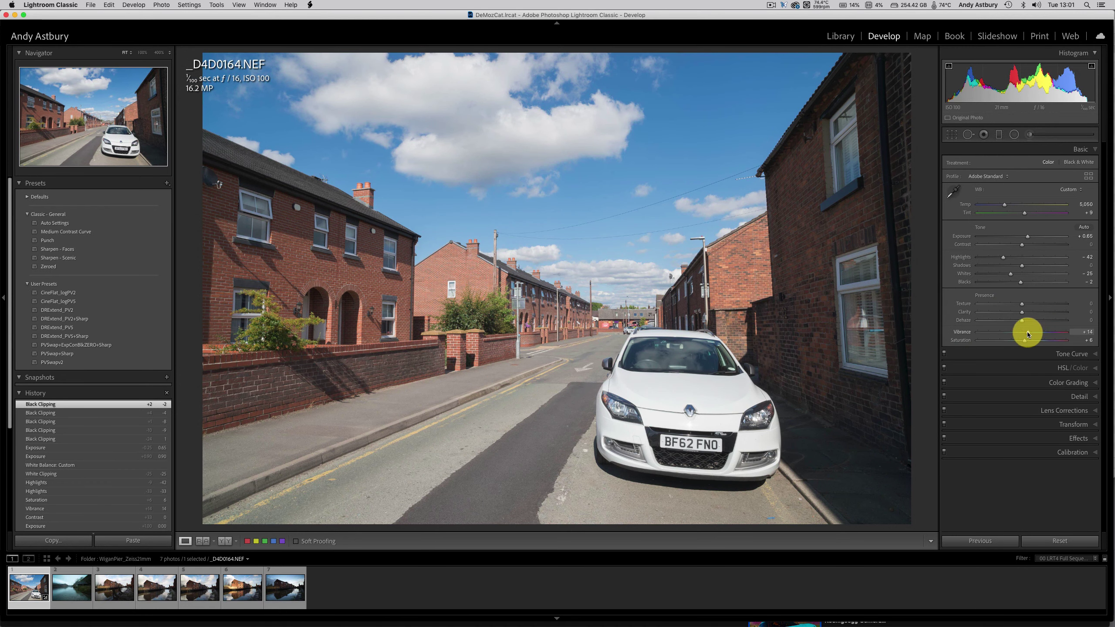
Enrich and warm the photo's colour with Vibrance +24, Saturation +14 and a Temp of 5,350.
left_click_drag(1030, 334, 1028, 343)
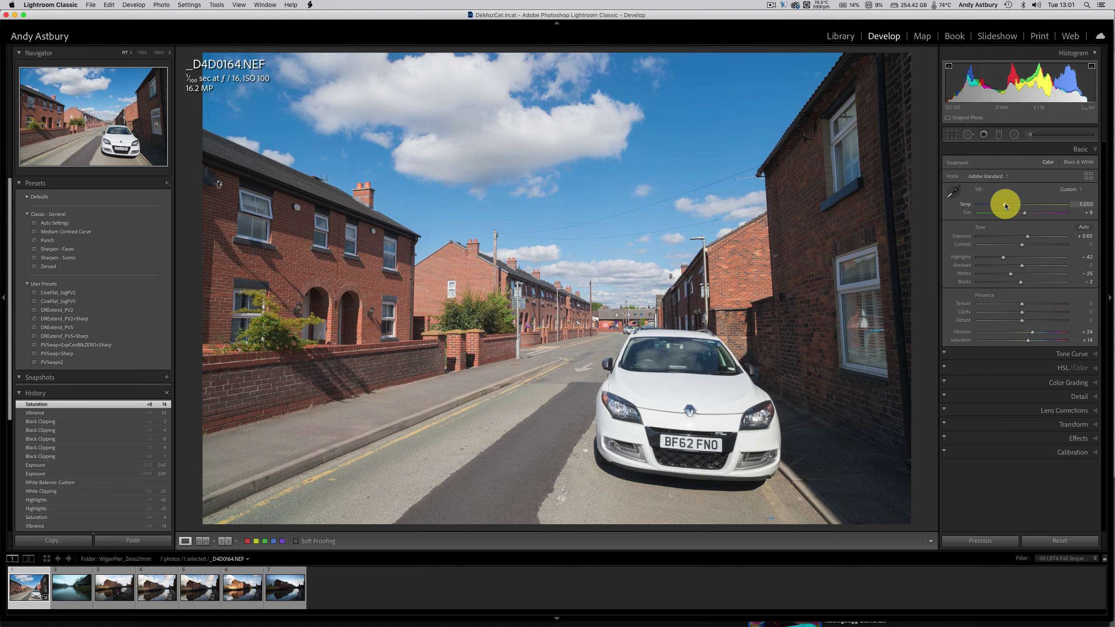
left_click_drag(1008, 206, 1009, 207)
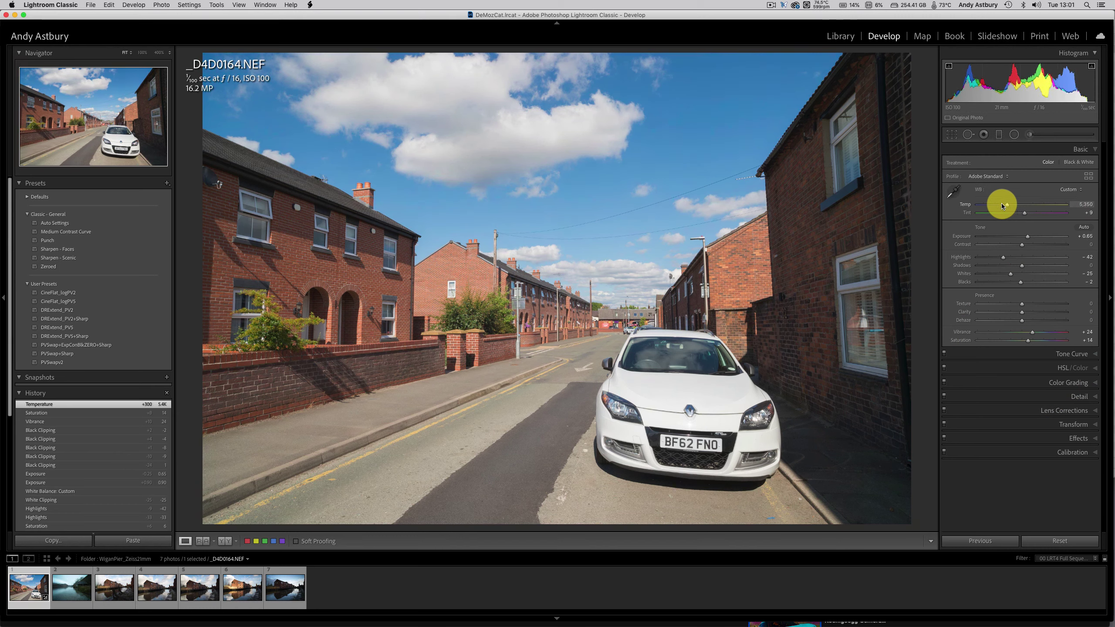
Raise Clarity to +22, comparing the photo side by side with its Before version both before and after the change.
left_click(224, 542)
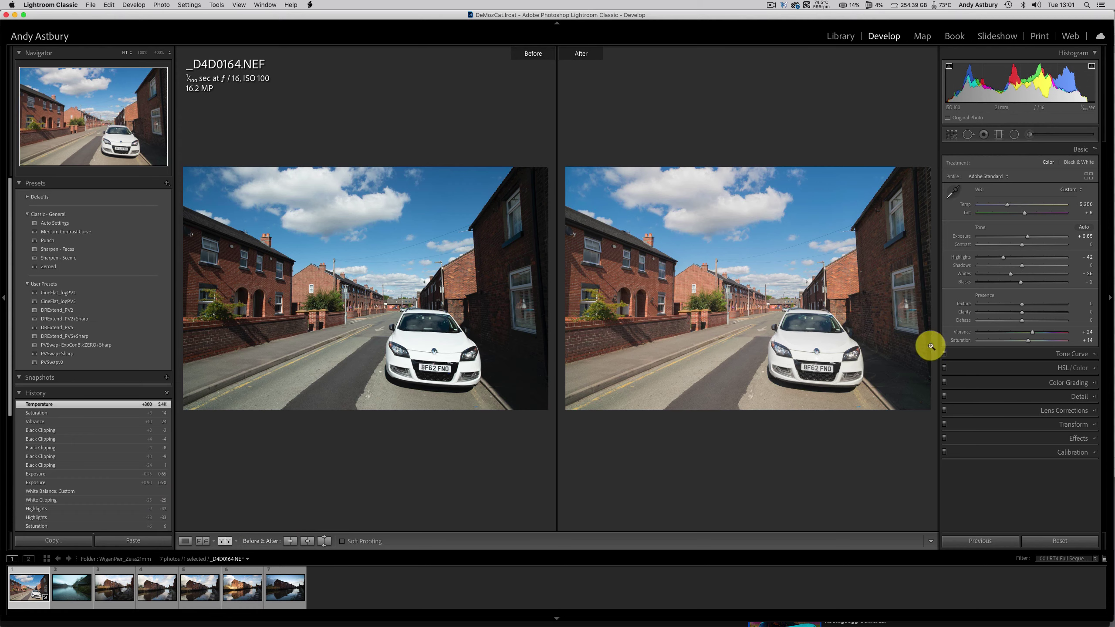
left_click(184, 541)
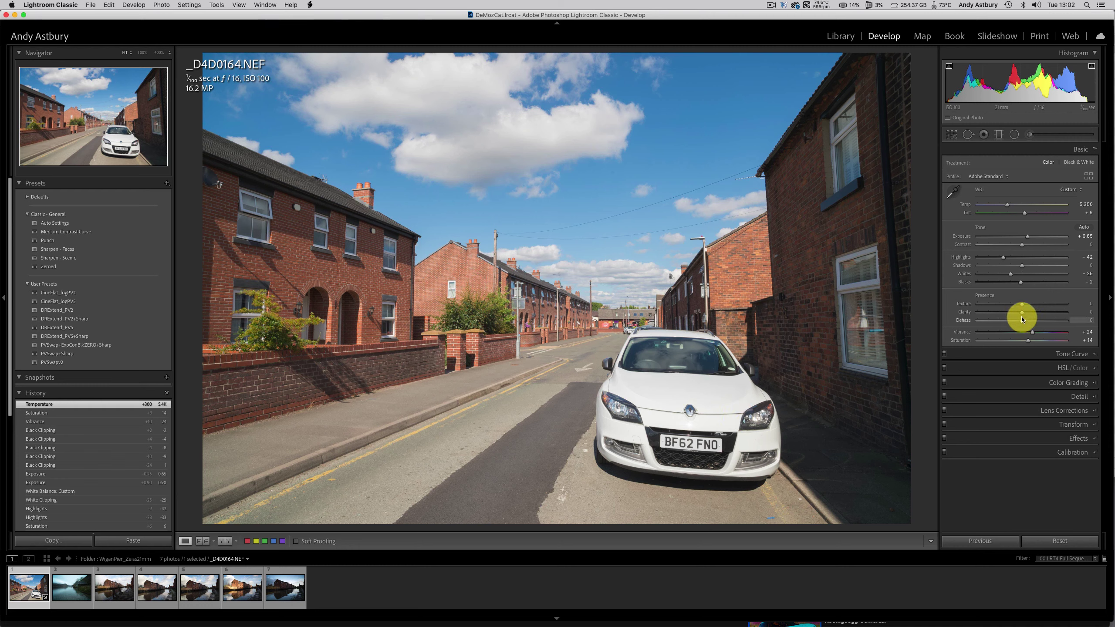
left_click_drag(1023, 311, 1033, 315)
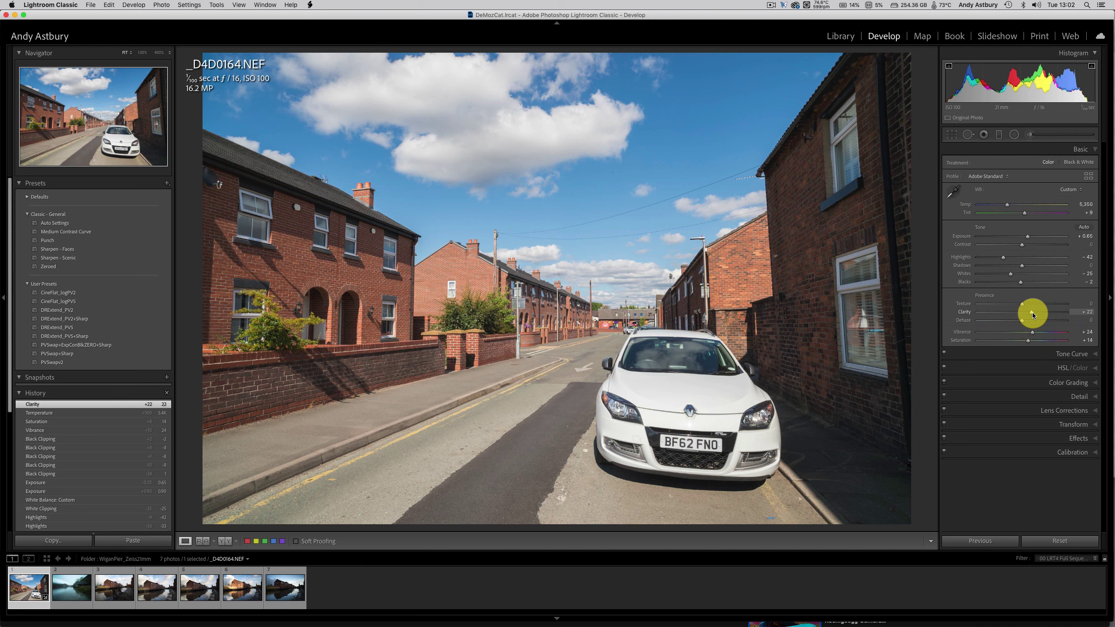
left_click(227, 544)
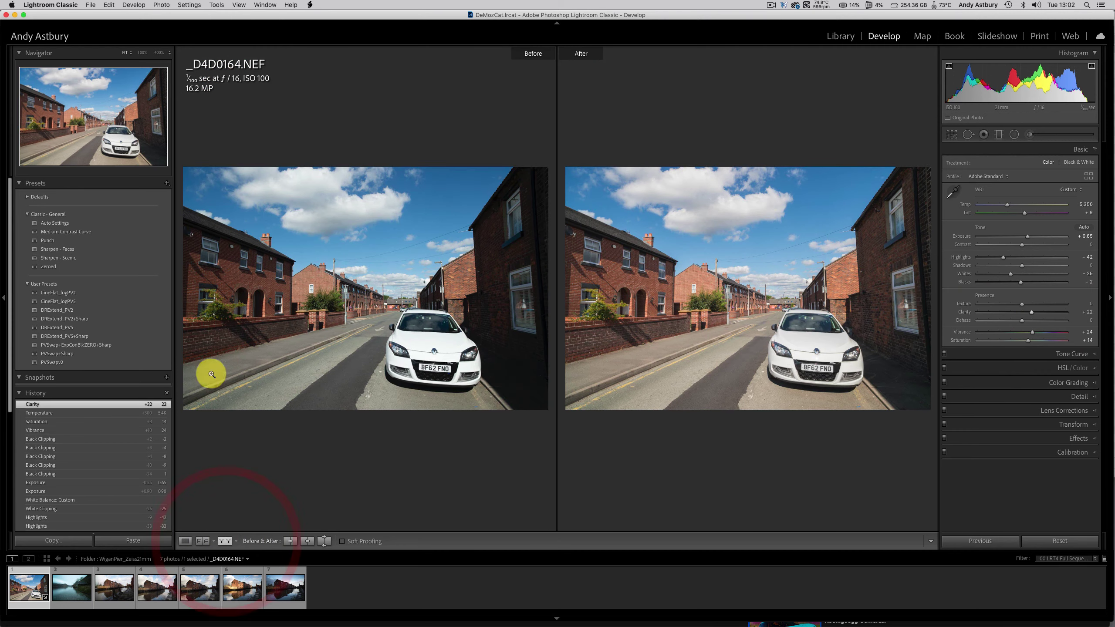